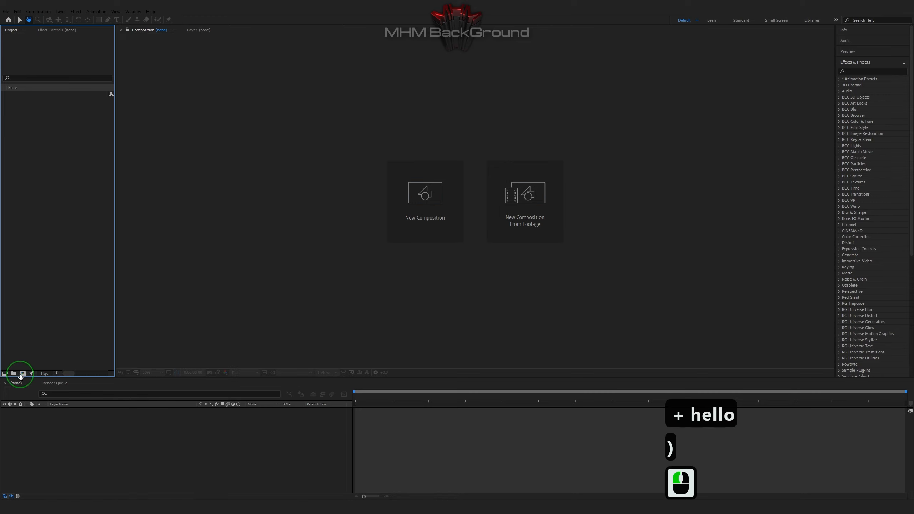
- Create a 1920 x 1080 composition and add a black solid layer named Optical Flares
click(22, 375)
click(194, 309)
right_click(119, 350)
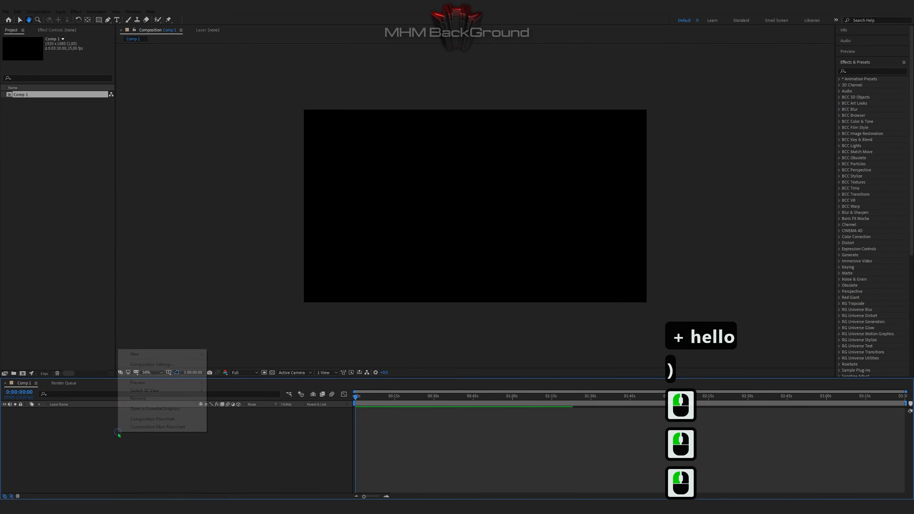
mouse_move(163, 355)
click(224, 375)
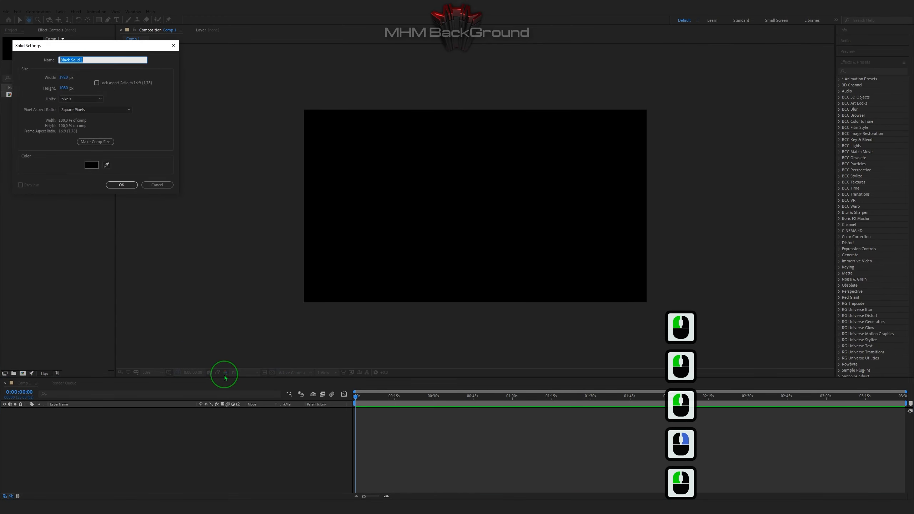
text(Opti)
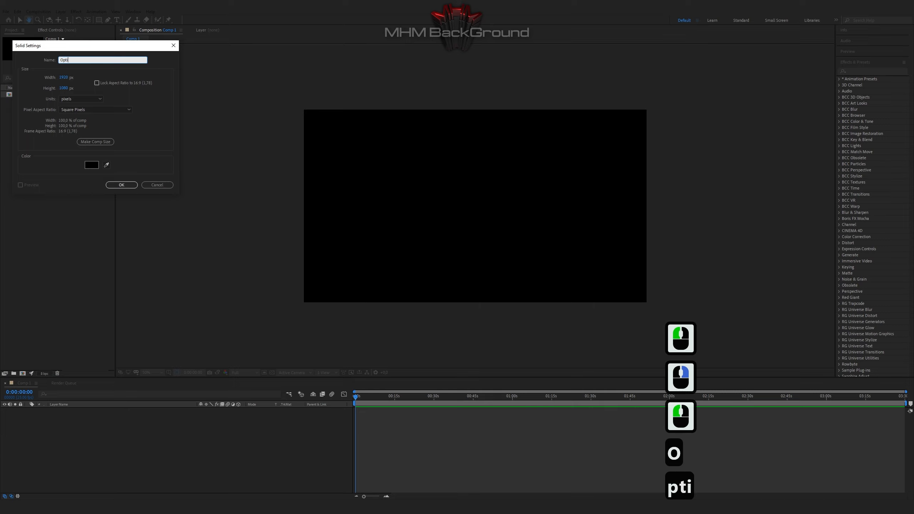
text(cal Flares)
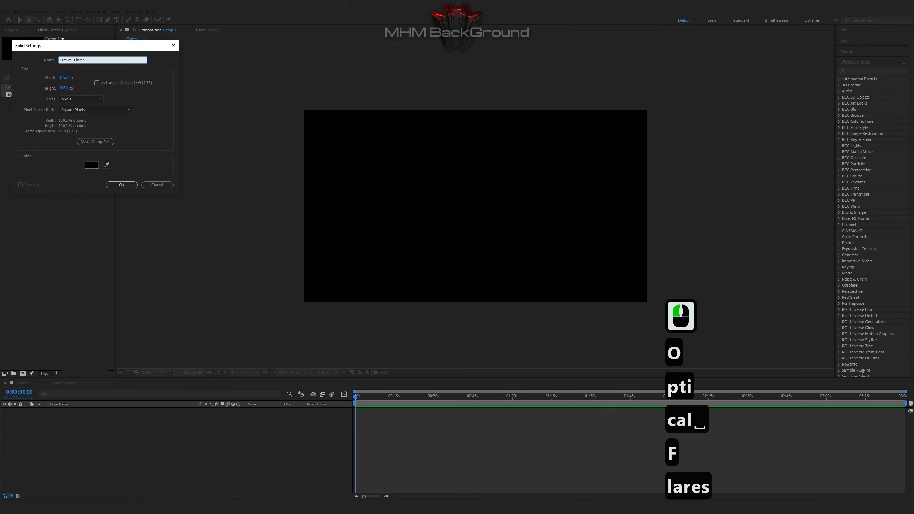
click(122, 184)
- Apply the Video Copilot Optical Flares effect to the Optical Flares solid
click(76, 11)
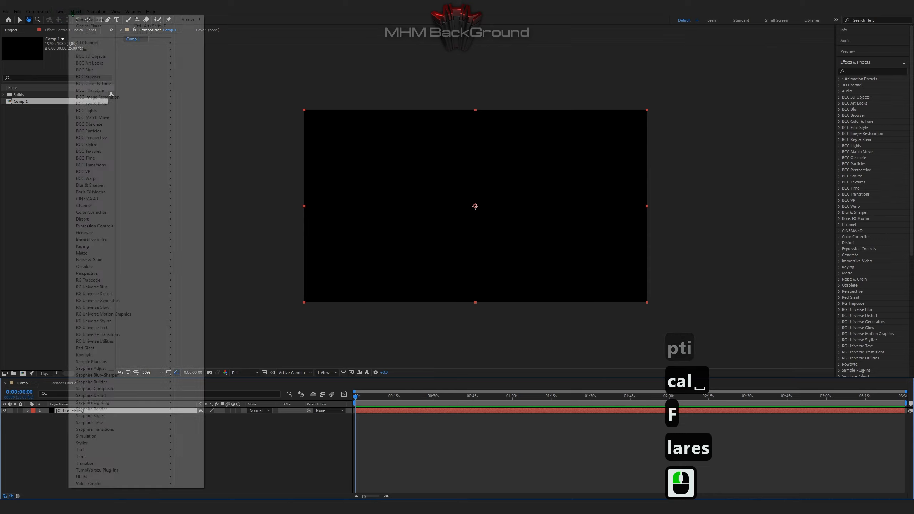
mouse_move(123, 484)
click(194, 494)
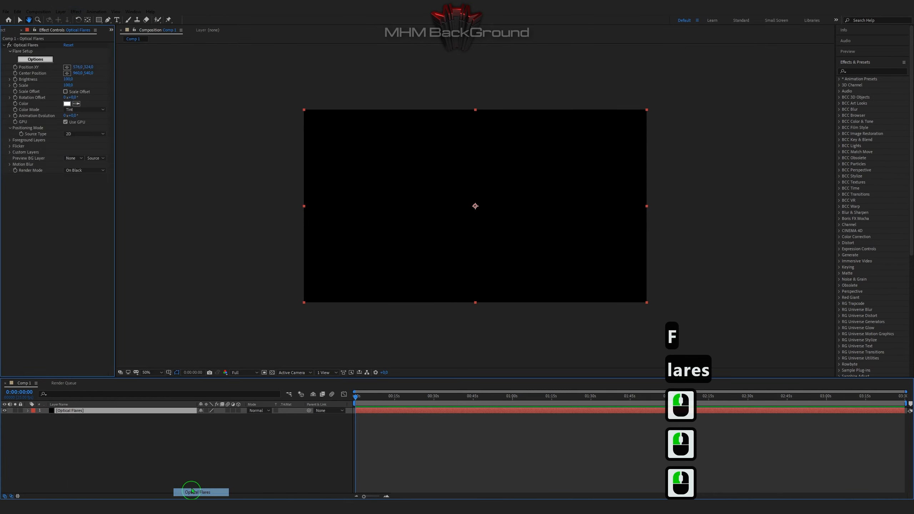
- Open the Optical Flares options and delete all the default lens objects from the flare stack
click(46, 60)
click(448, 327)
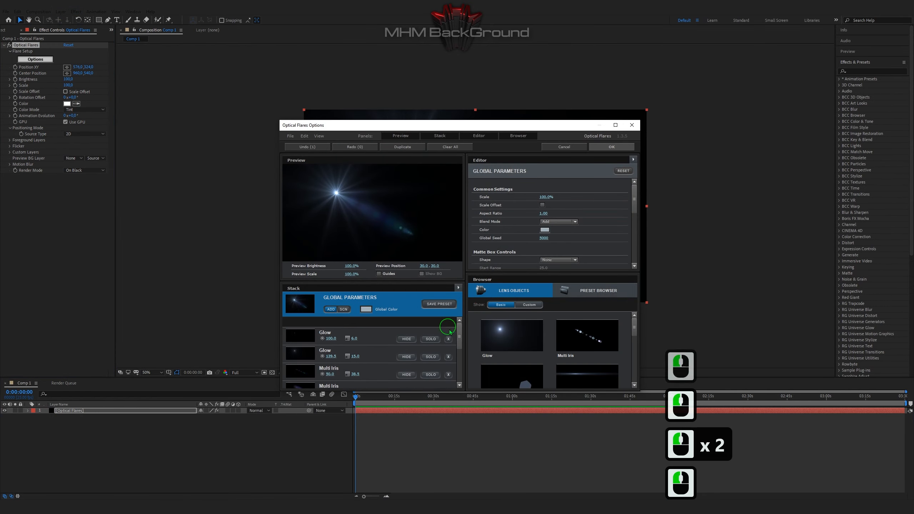
click(449, 328)
click(449, 329)
click(448, 330)
click(448, 329)
click(448, 329)
click(449, 330)
click(448, 330)
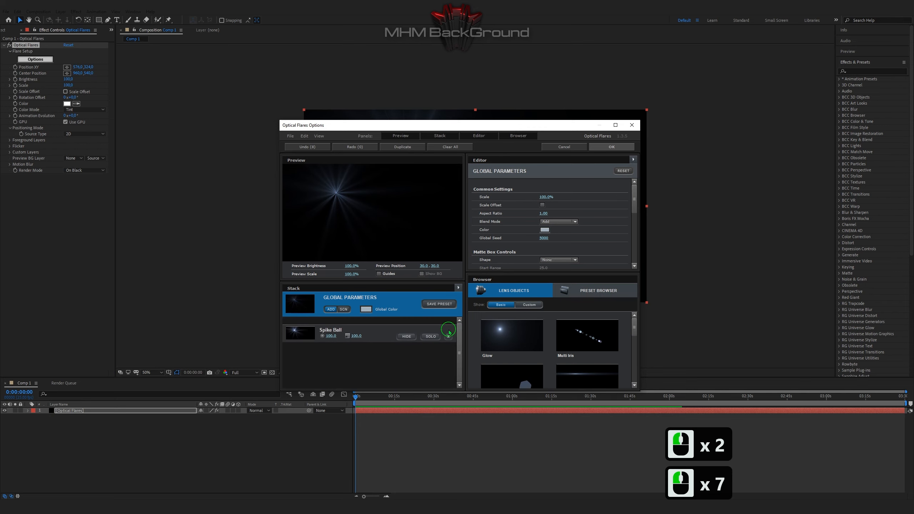
click(448, 329)
- Add a Streak lens object to the flare and set its color to ff9b00
click(573, 377)
scroll(588, 235, down, 3)
click(547, 255)
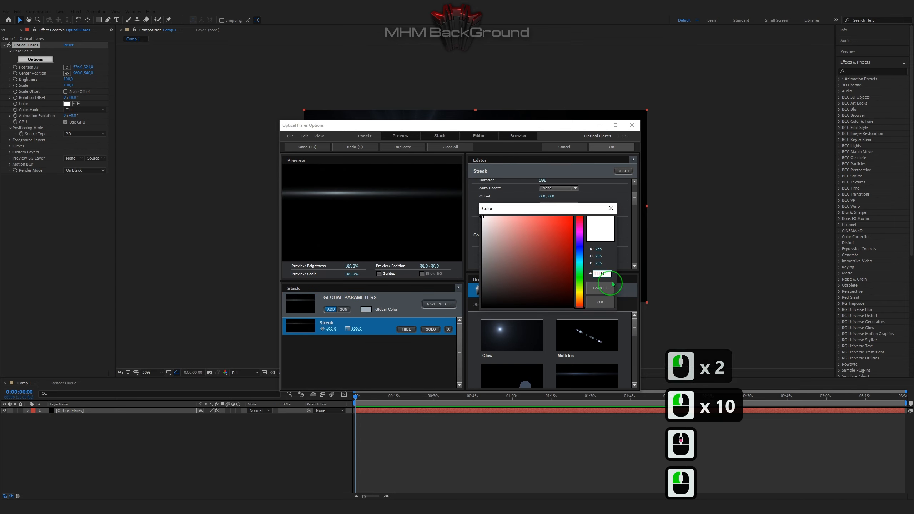
click(550, 281)
text(ff)
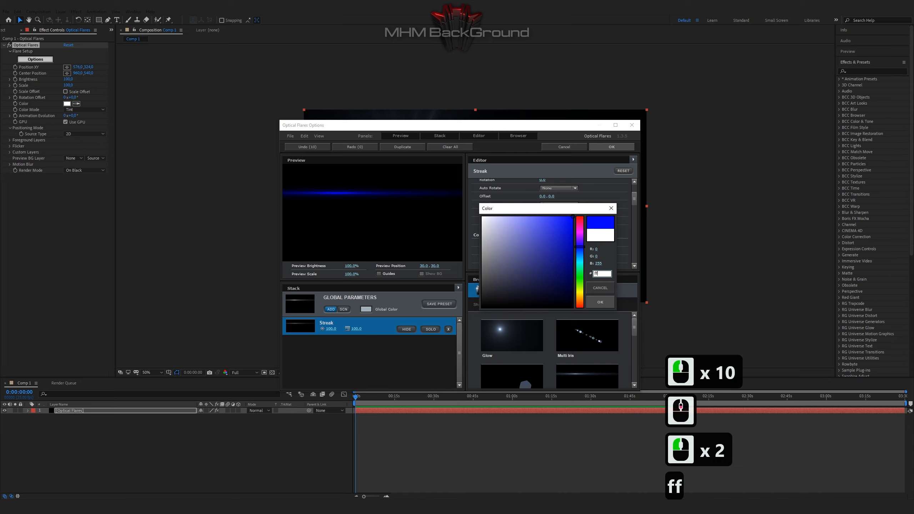
text(9b00)
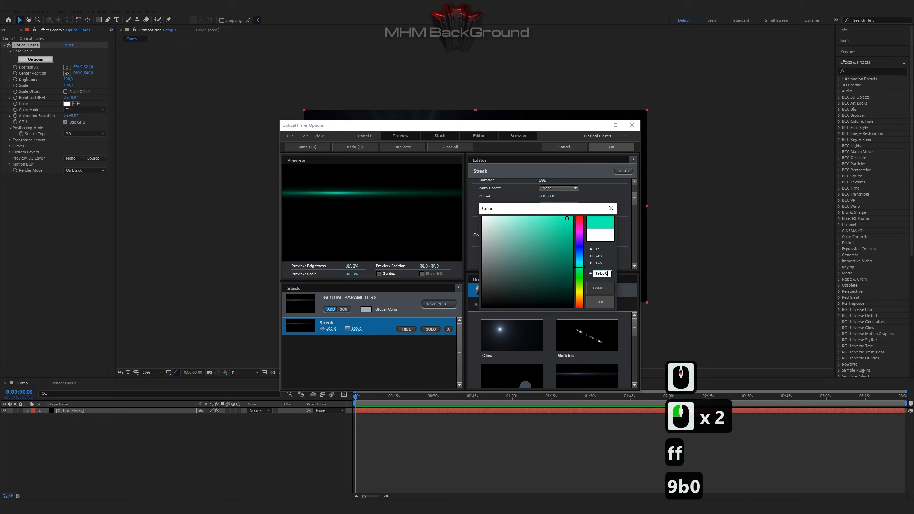
click(600, 302)
- Duplicate the orange streak and set the copy's distance to 100
scroll(608, 233, up, 4)
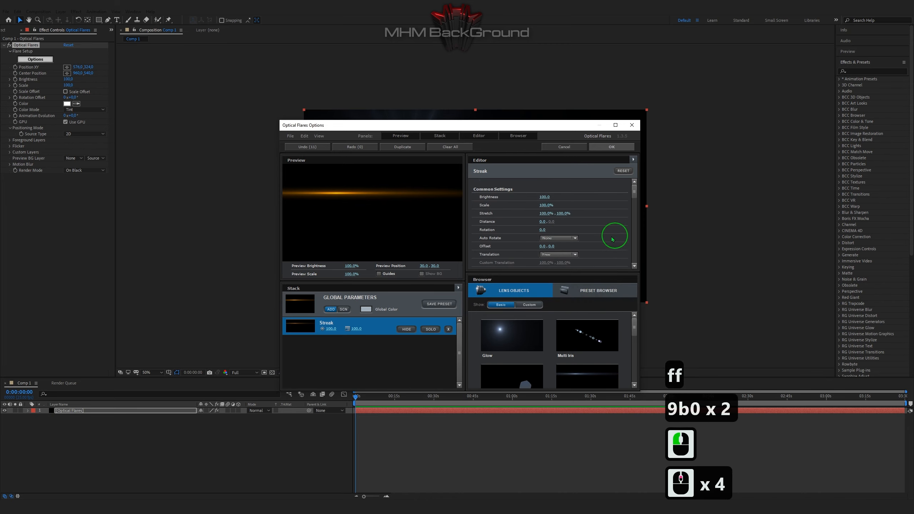
key(ctrl+c)
key(ctrl+d)
click(542, 221)
text(100)
key(Return)
- Duplicate the second streak, set the new copy's distance to 200, and accept the flare setup
key(ctrl+c)
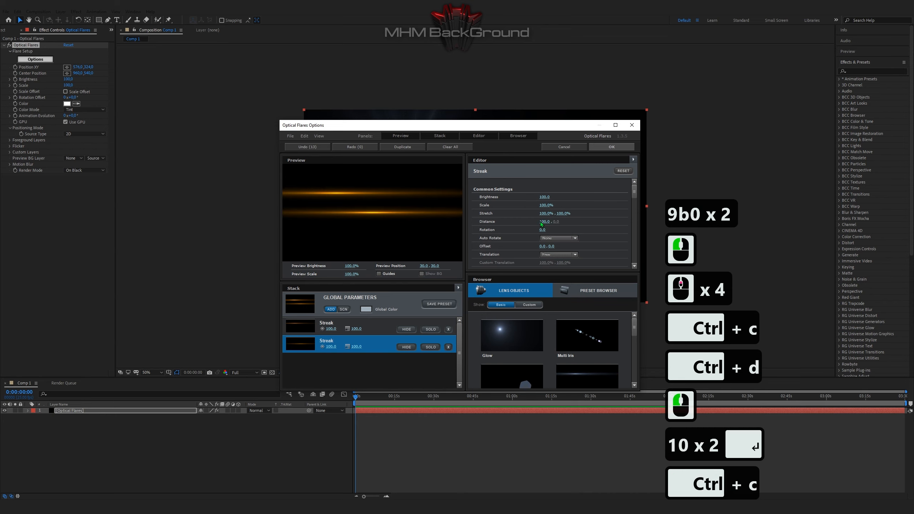
key(ctrl+d)
click(542, 221)
text(200)
key(Return)
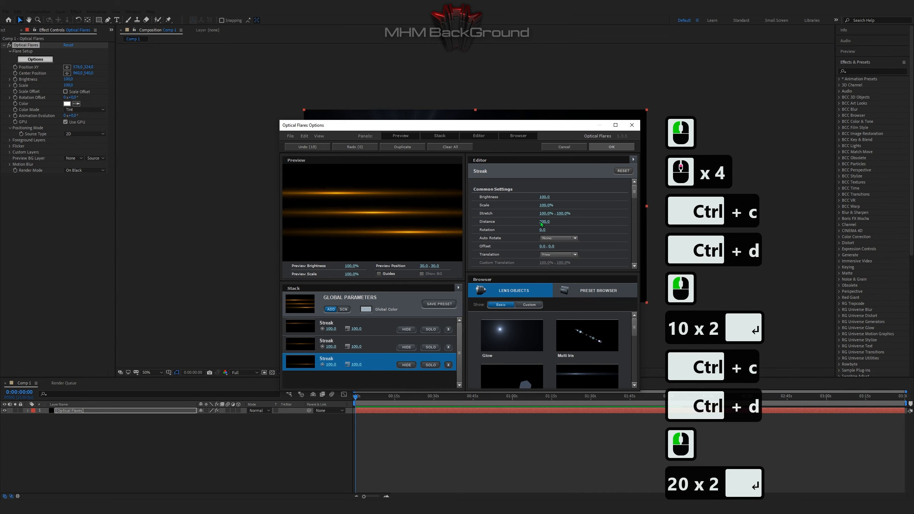
click(607, 148)
- Set the Optical Flares brightness to 490 and hide the Optical Flares layer
click(68, 79)
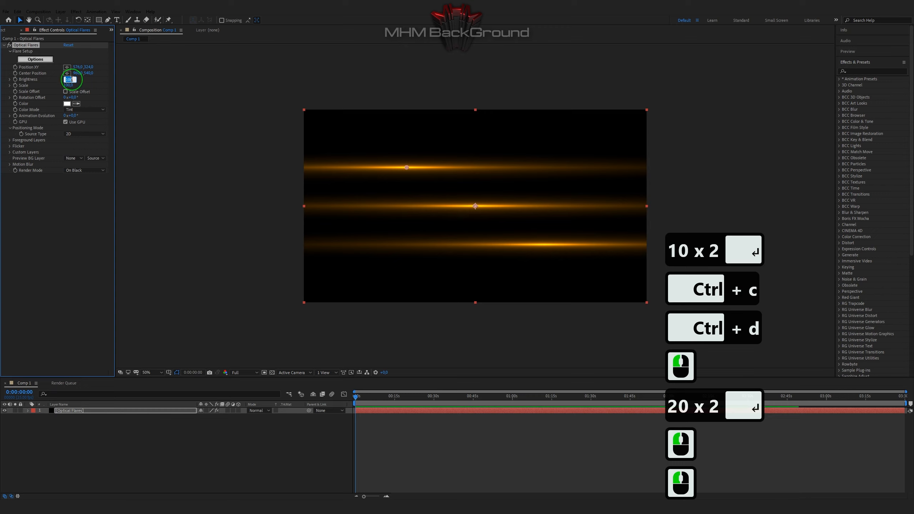
text(490)
key(Return)
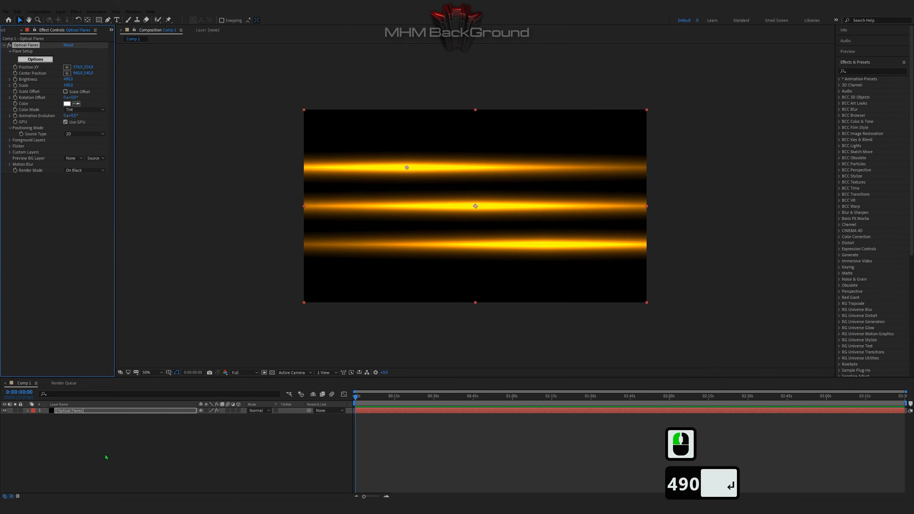
click(62, 436)
click(6, 412)
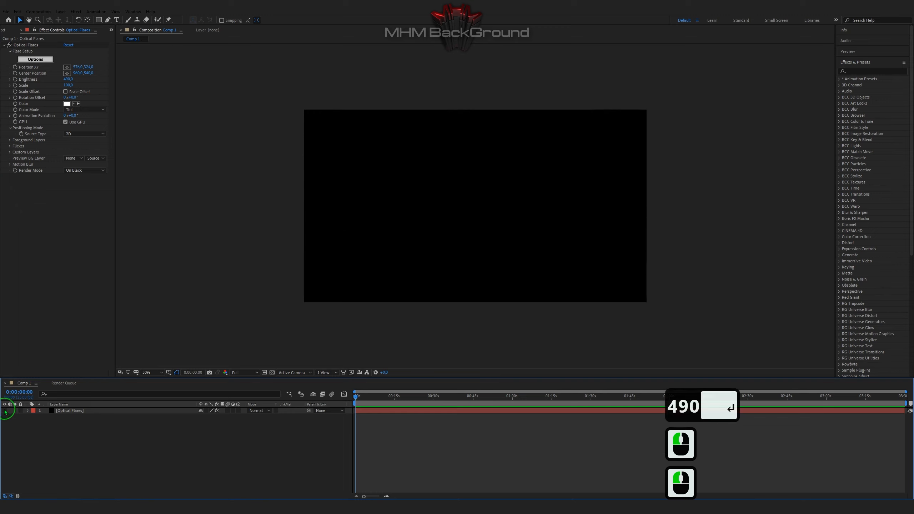
- Add a new black solid layer named TAO to the composition
click(86, 447)
right_click(86, 447)
mouse_move(113, 366)
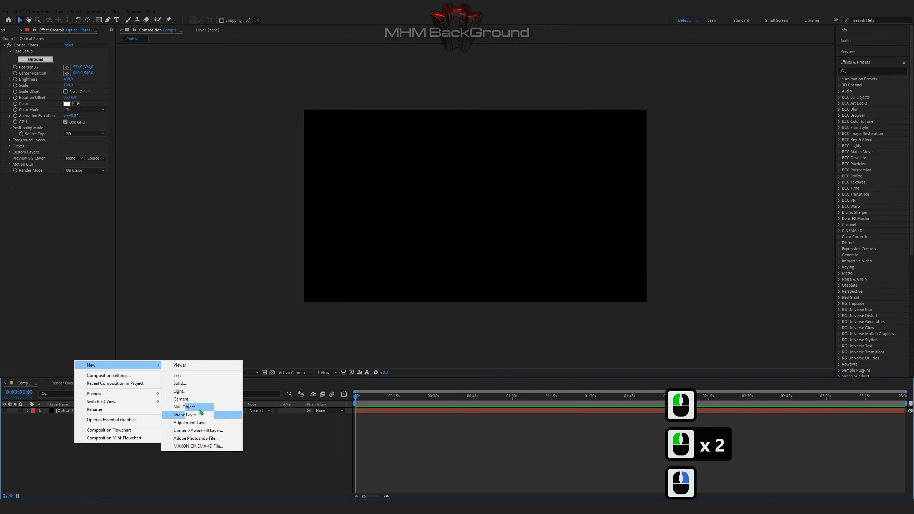
click(200, 384)
text(TAO)
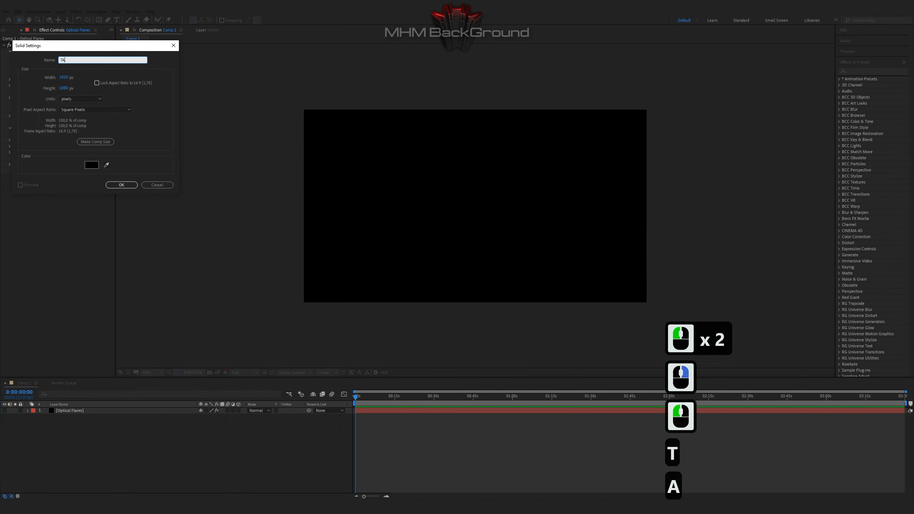
key(Return)
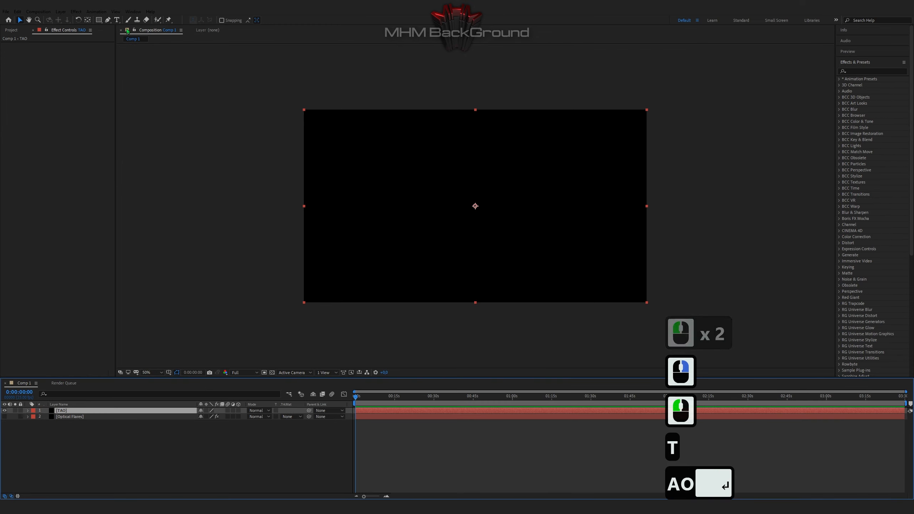
- Apply the RG Trapcode Tao effect to the TAO solid
click(76, 11)
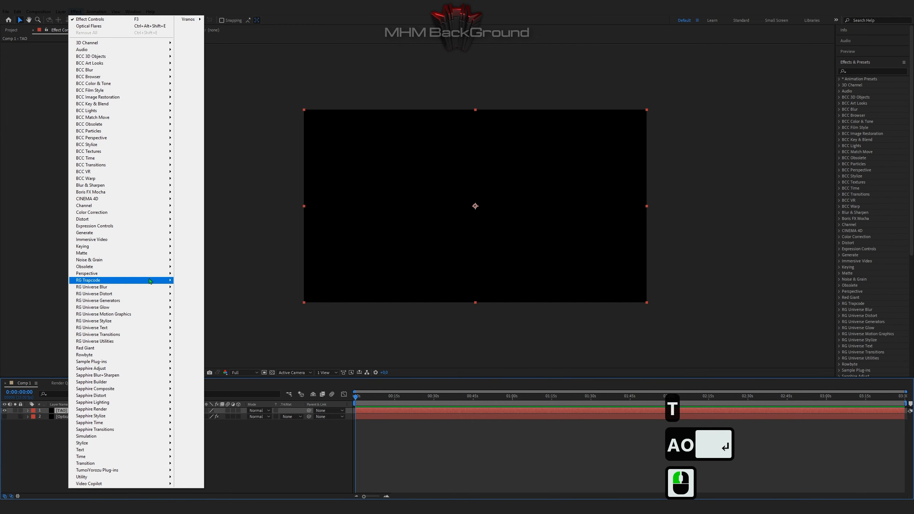
mouse_move(154, 281)
click(194, 360)
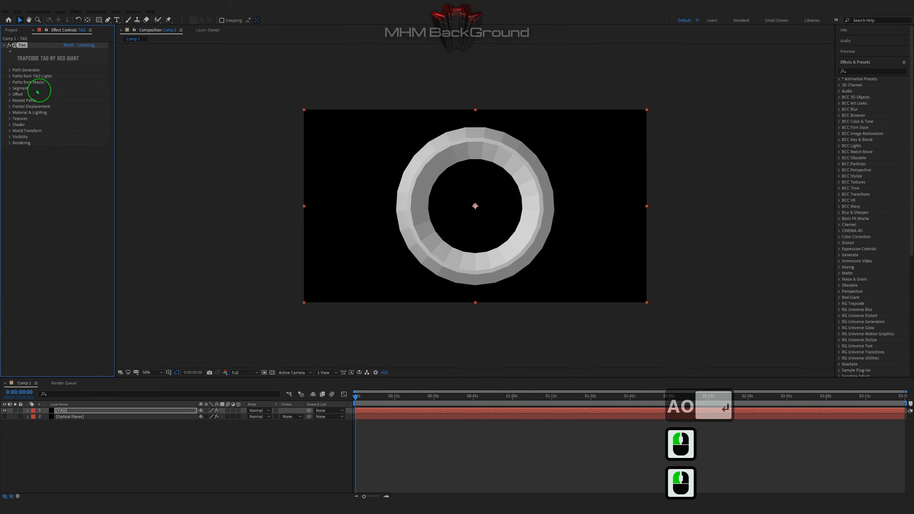
- Set the size of Tao's generated circle path to 124
click(10, 70)
click(65, 88)
text(124)
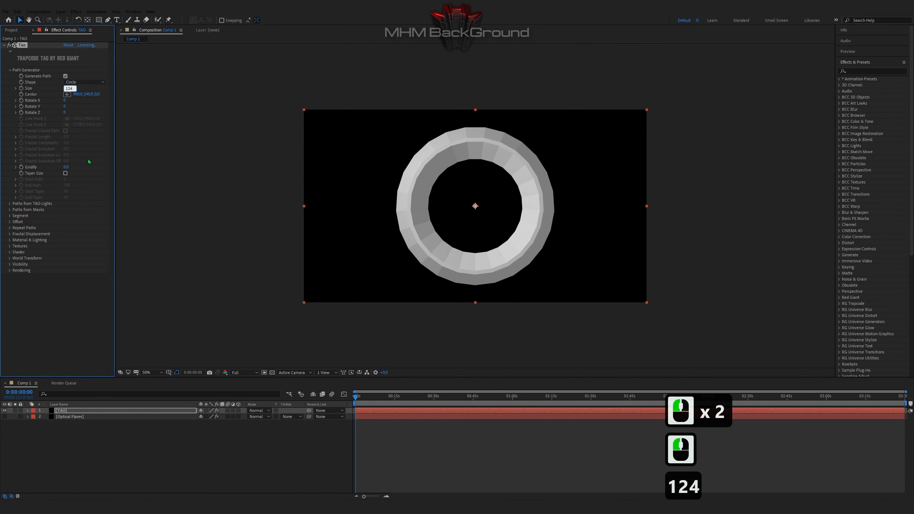
click(31, 223)
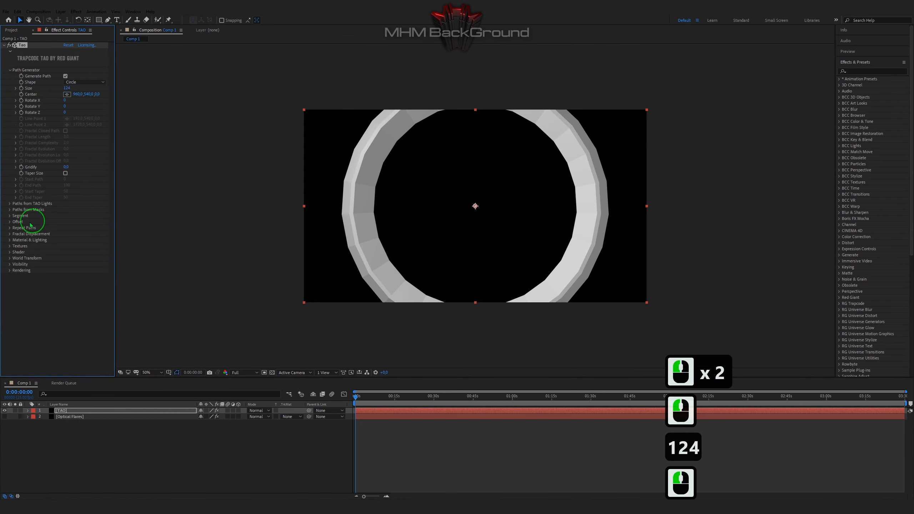
- Set Tao's segment mode to Repeat N-gon with 79 segments and 47 sides
click(9, 216)
click(72, 222)
click(74, 237)
click(67, 227)
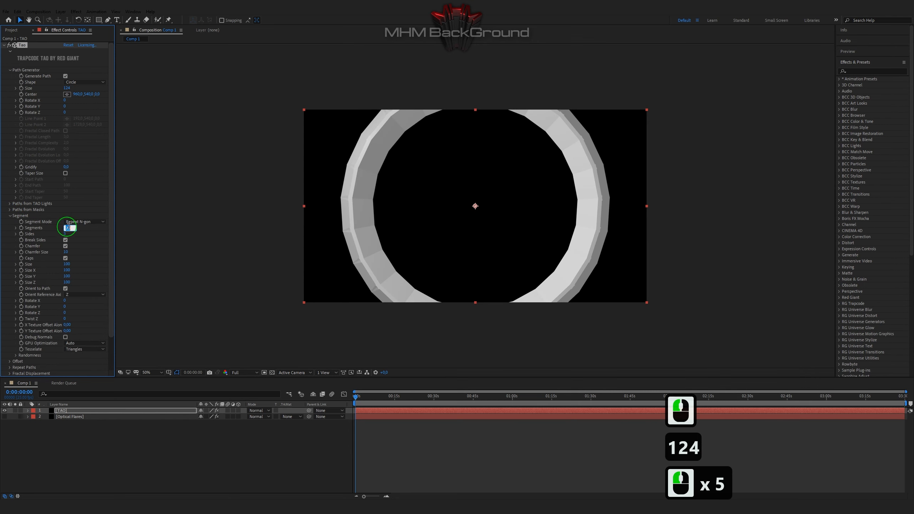
text(79)
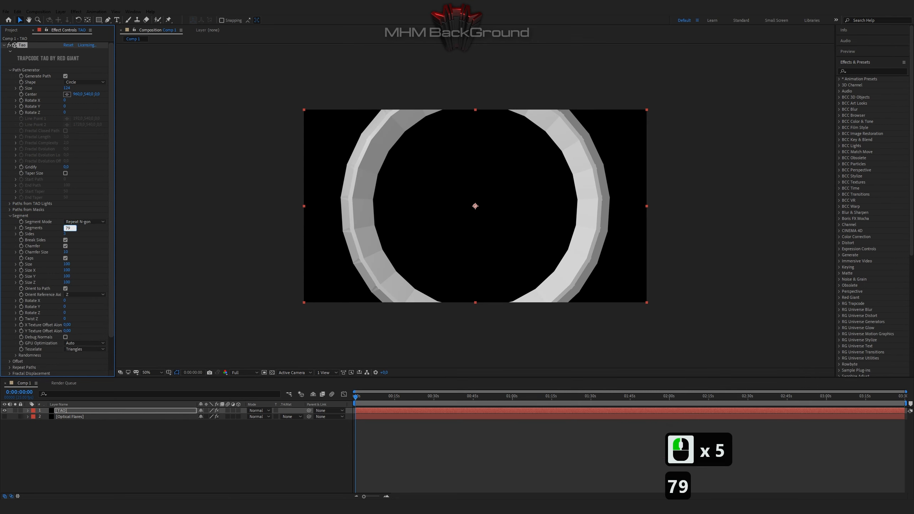
key(Tab)
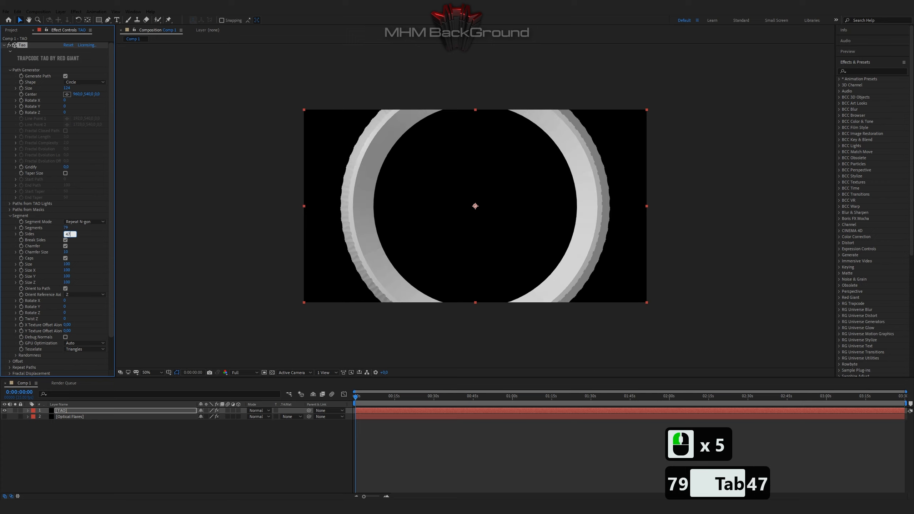
text(47)
key(Return)
- Set the Z value of the path generator's center to 2858
click(97, 94)
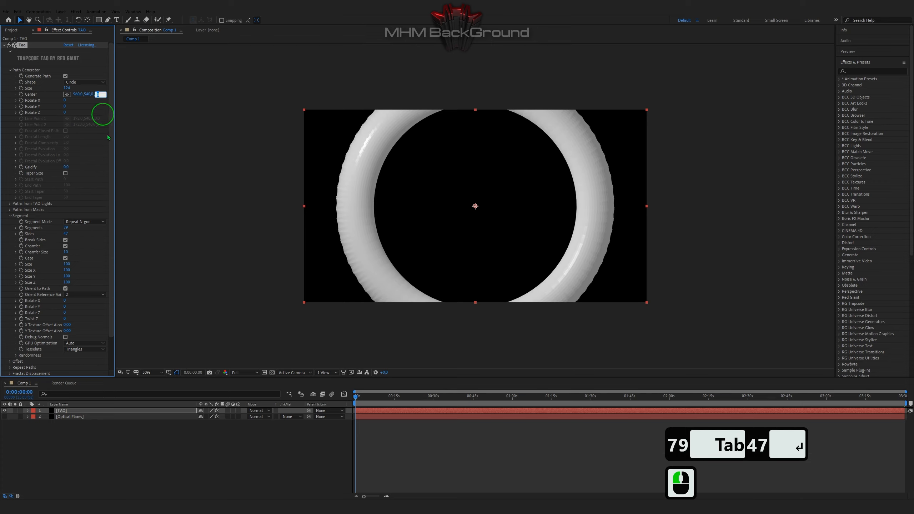
text(2)
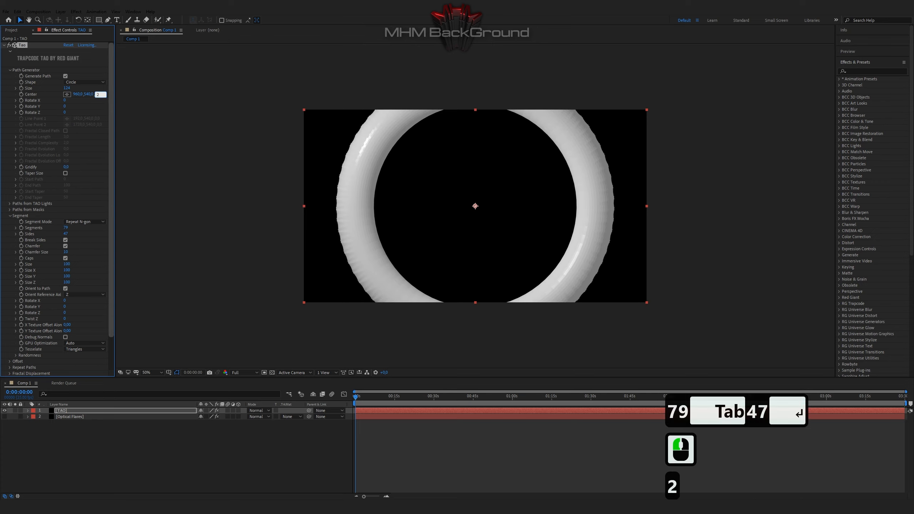
text(858)
key(Return)
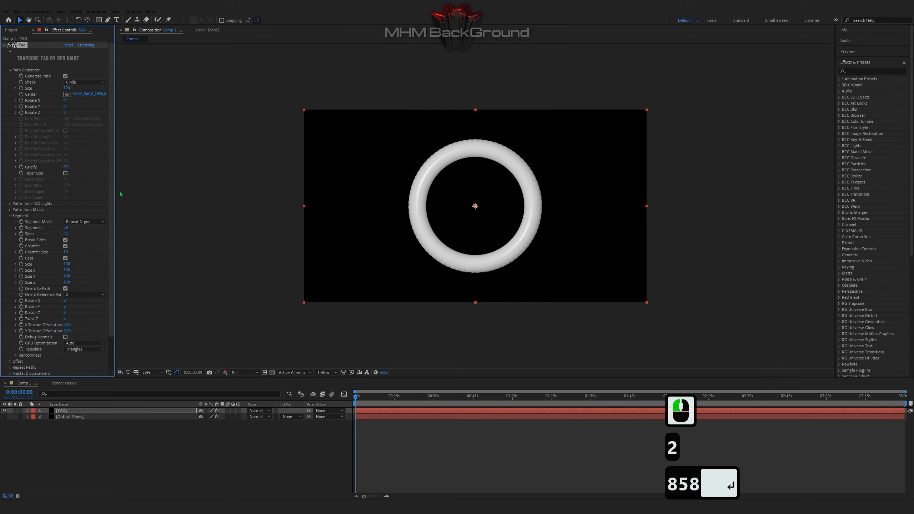
- Set the Tao segment's chamfer size to 52, size to 36 and Size Z to 8
click(66, 252)
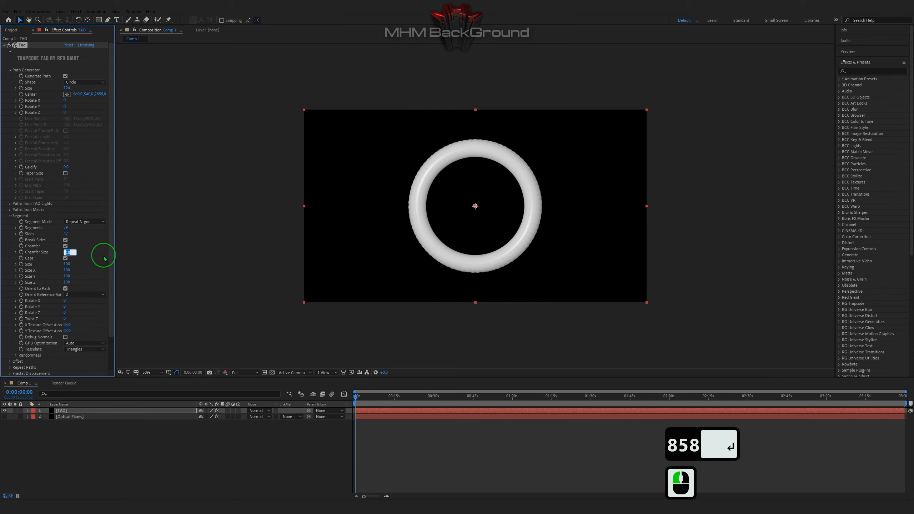
text(52)
key(Tab)
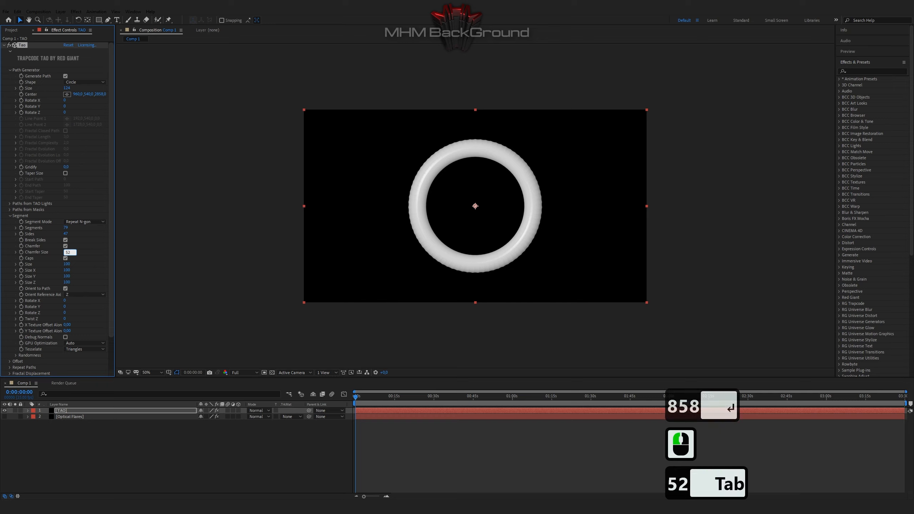
text(36)
key(Tab)
key(Tab)
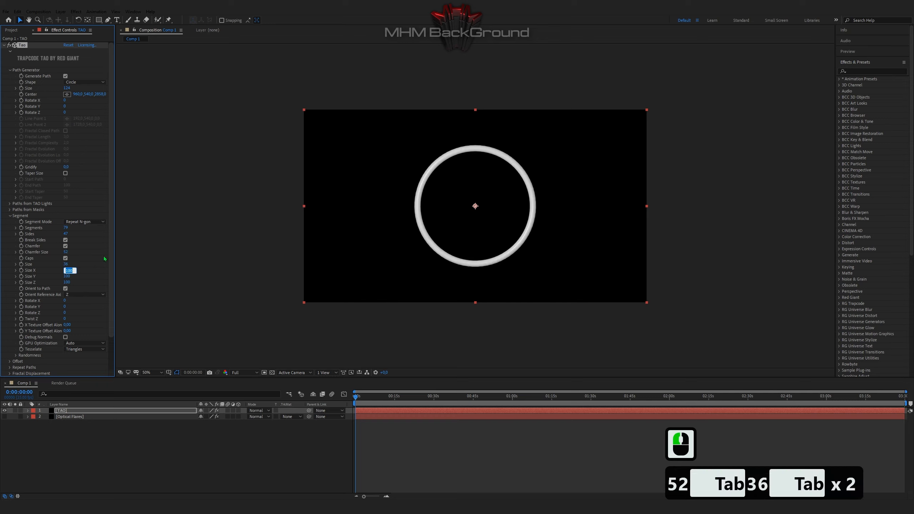
text(8)
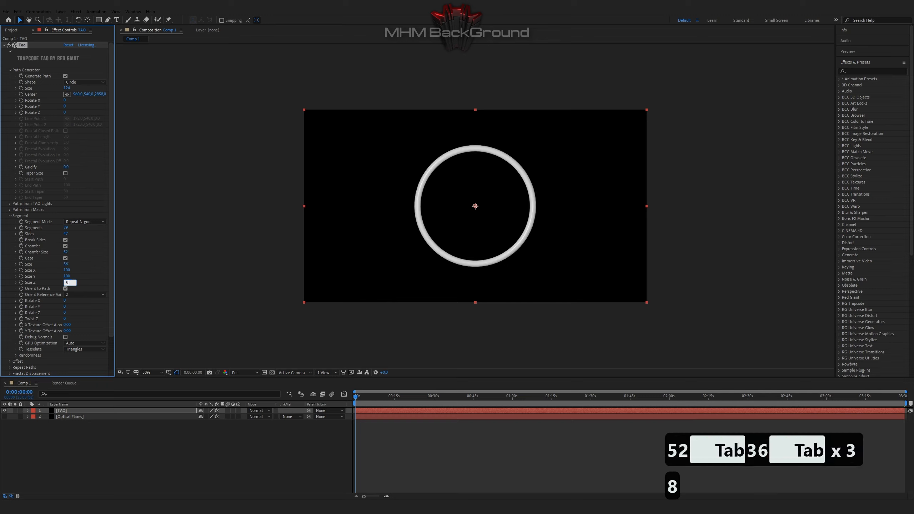
key(Return)
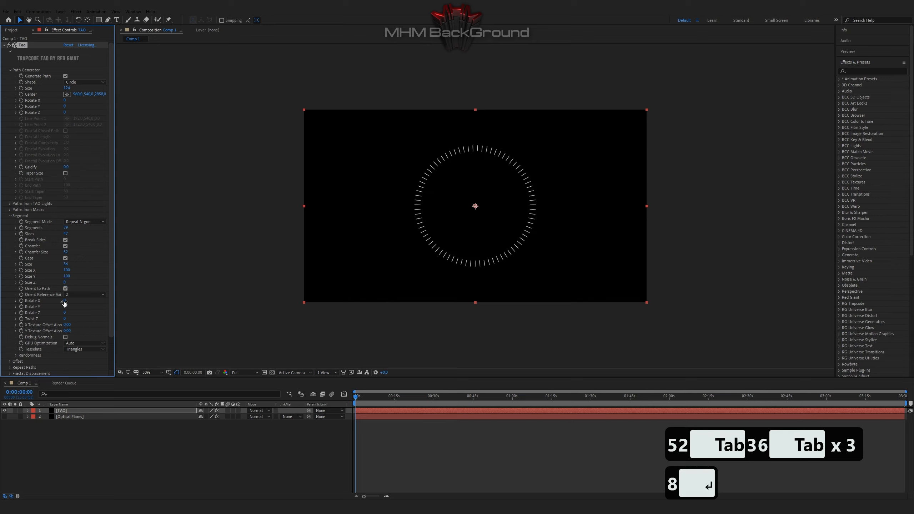
- Set the Tao segment's Twist Z to 1800
click(65, 319)
text(1)
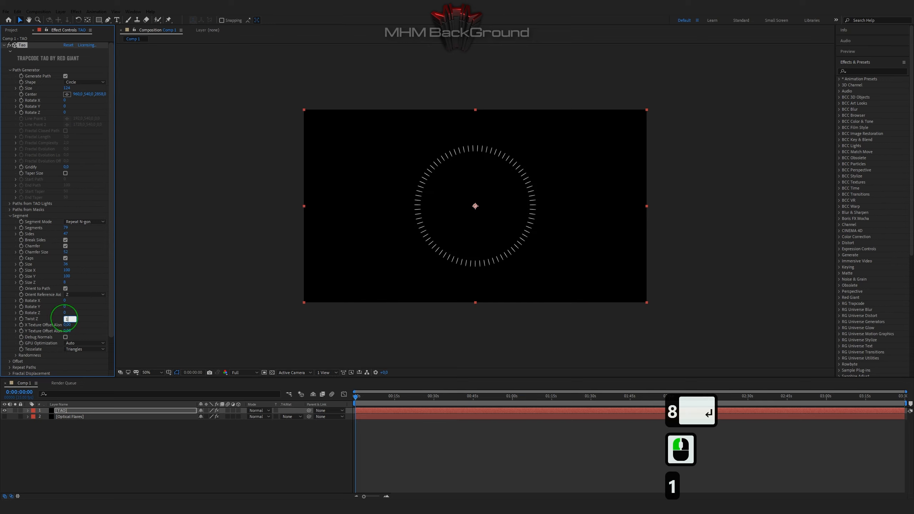
text(800)
key(Return)
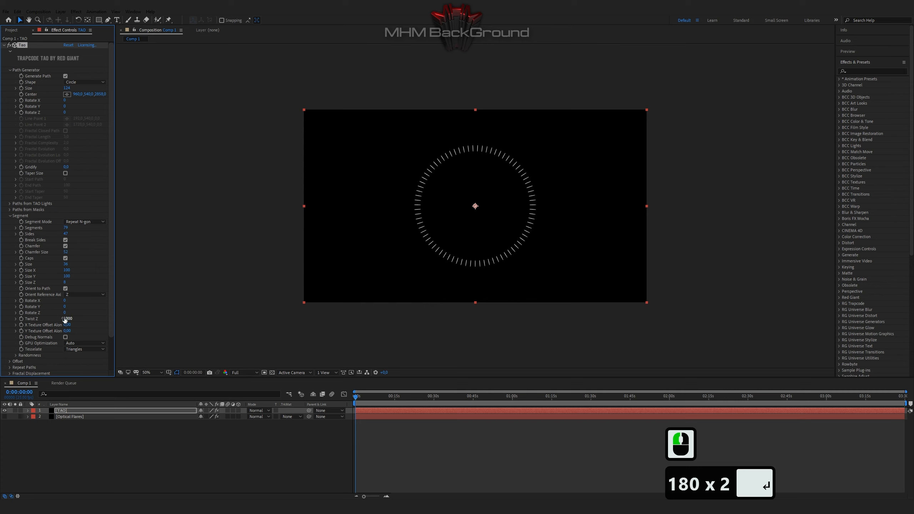
- Add the expression time*11 to the Tao segment's Rotate Z
alt+click(20, 313)
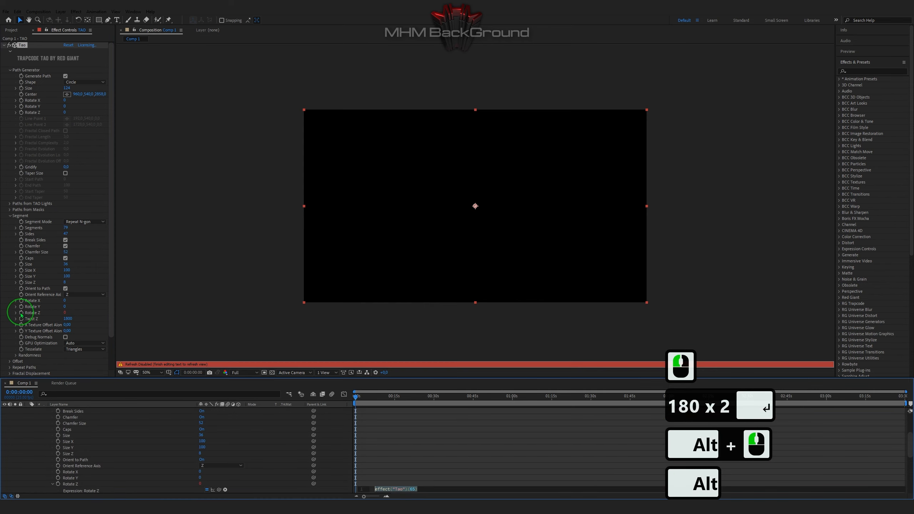
text(time*11)
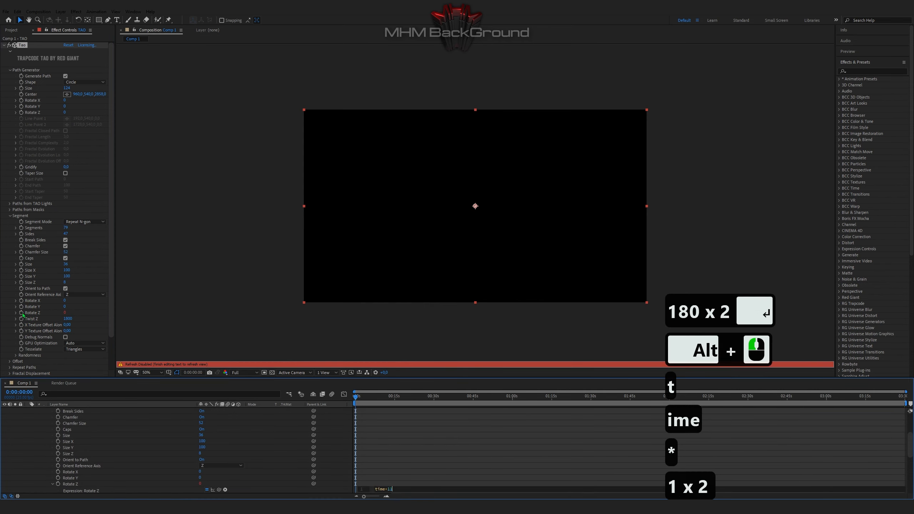
click(396, 462)
- Activate the offset animation sequence in Tao's Offset settings
click(51, 342)
scroll(35, 319, down, 4)
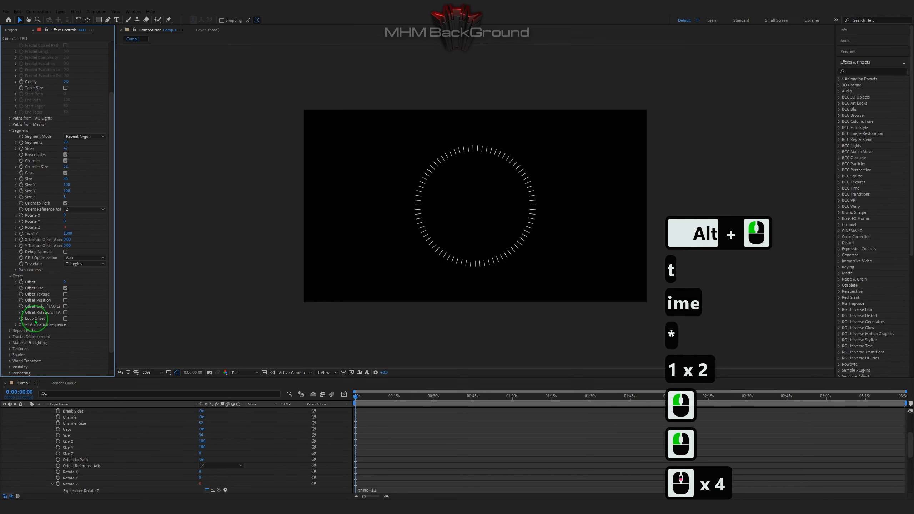
click(35, 322)
click(65, 264)
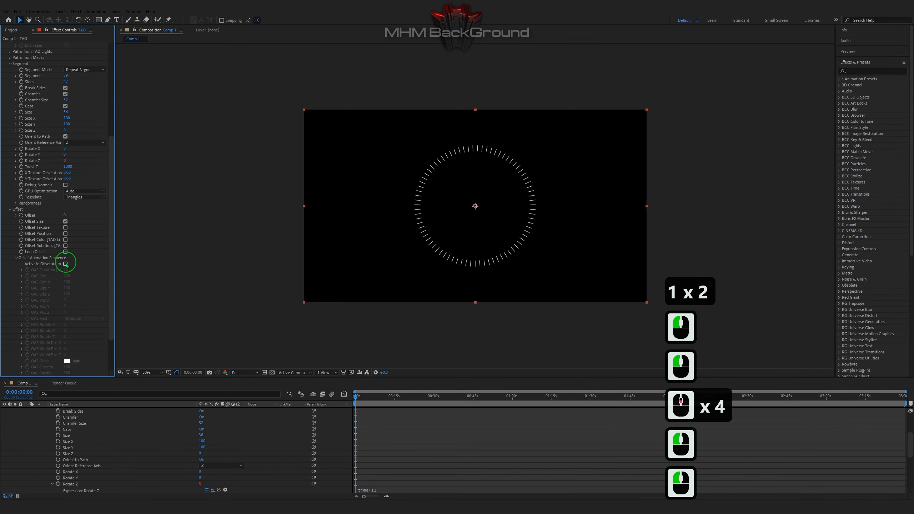
click(65, 264)
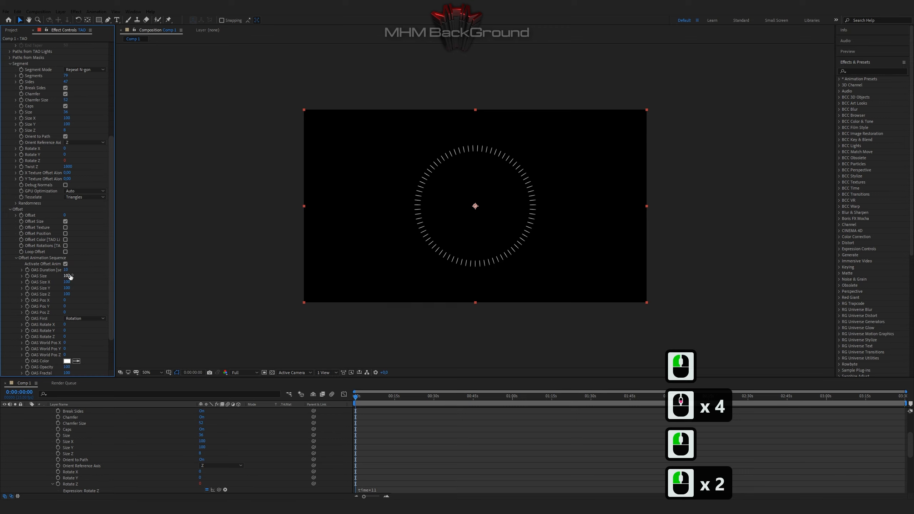
- In the offset animation sequence, set OAS Size to 220, OAS Size X to 530 and OAS Size Z to 160
click(69, 276)
text(22)
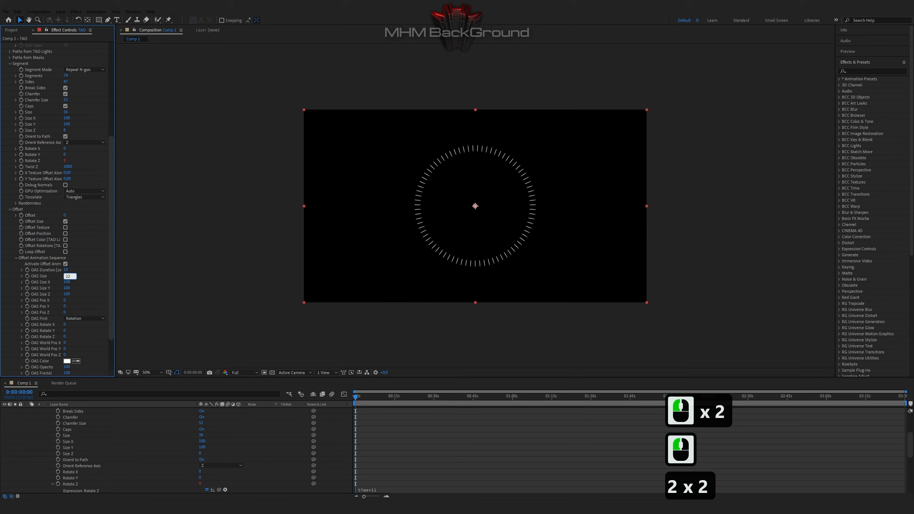
text(0)
key(Tab)
text(5)
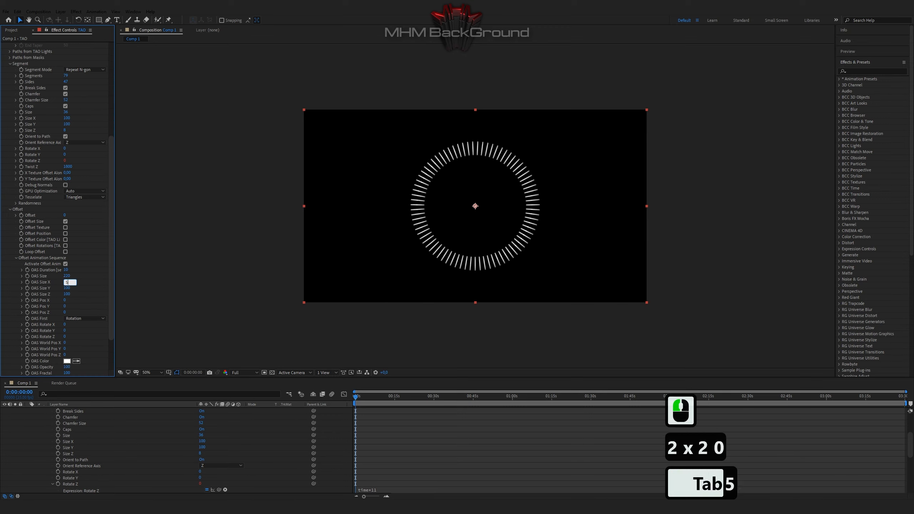
key(Tab)
key(Tab)
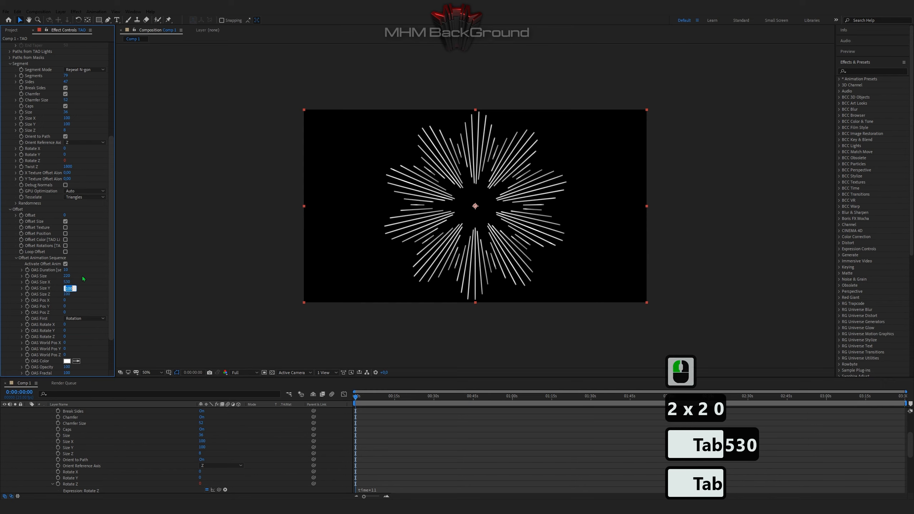
text(160)
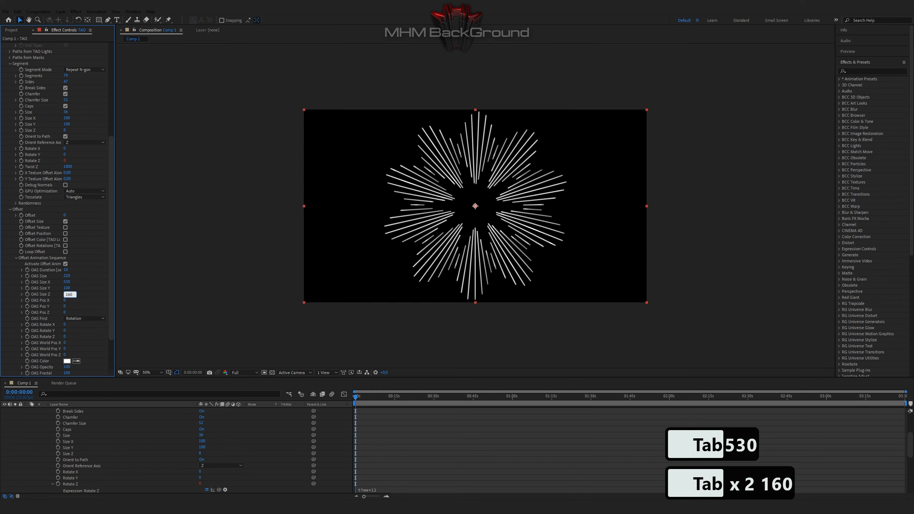
key(Tab)
- Set OAS Rotate X to 259 and OAS Rotate Y to 195, and preview the ring's animation
key(Tab)
key(Tab)
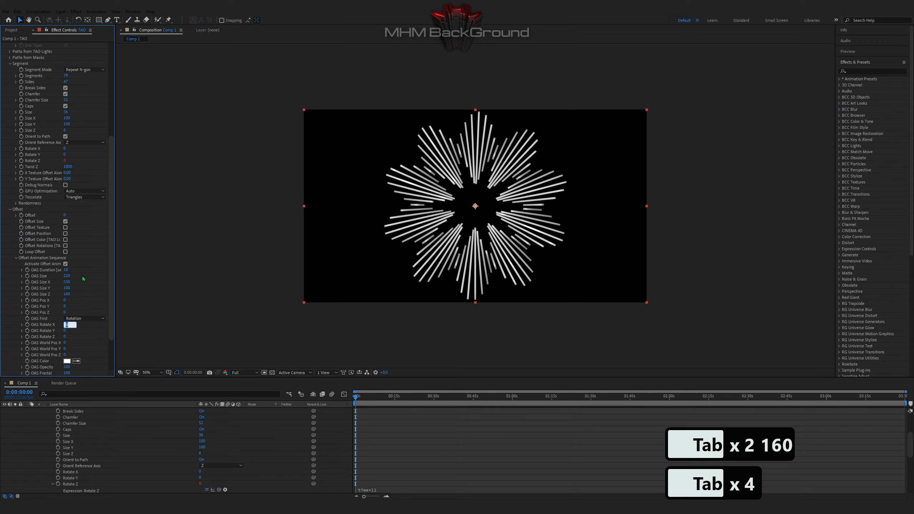
text(259)
key(Tab)
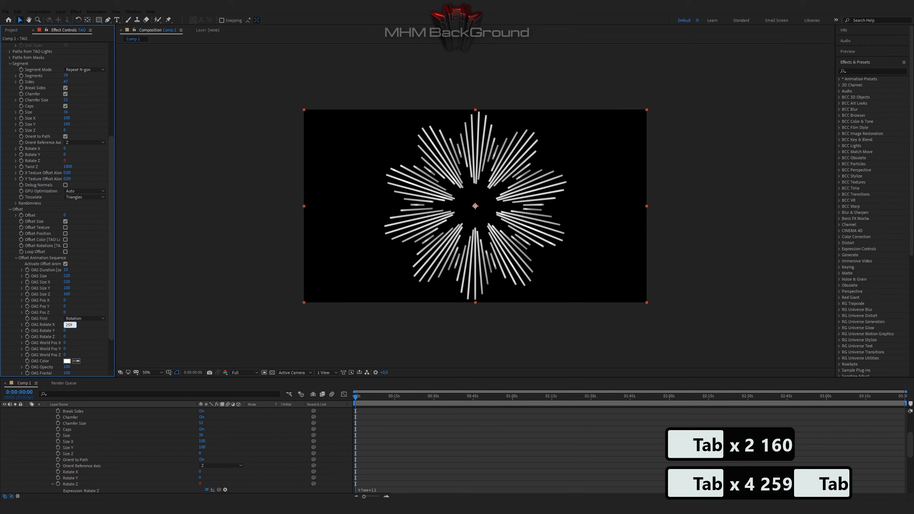
text(195)
key(Return)
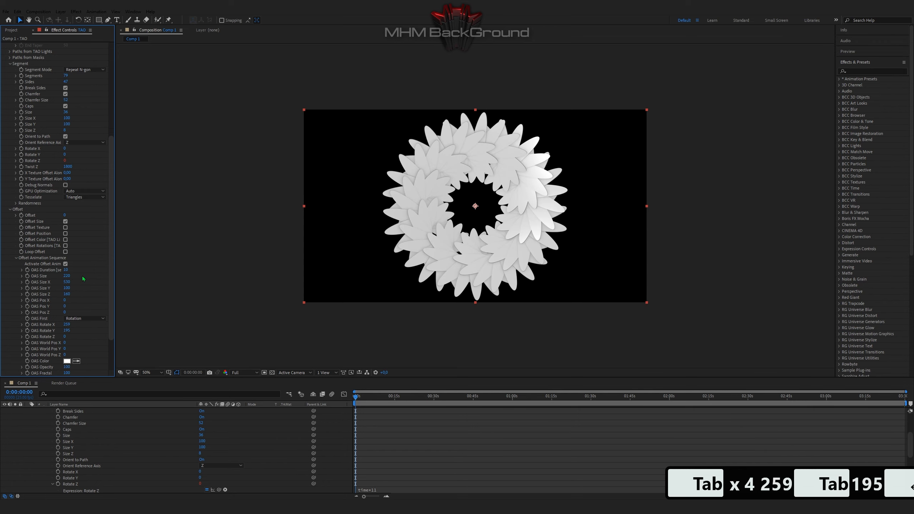
key(space)
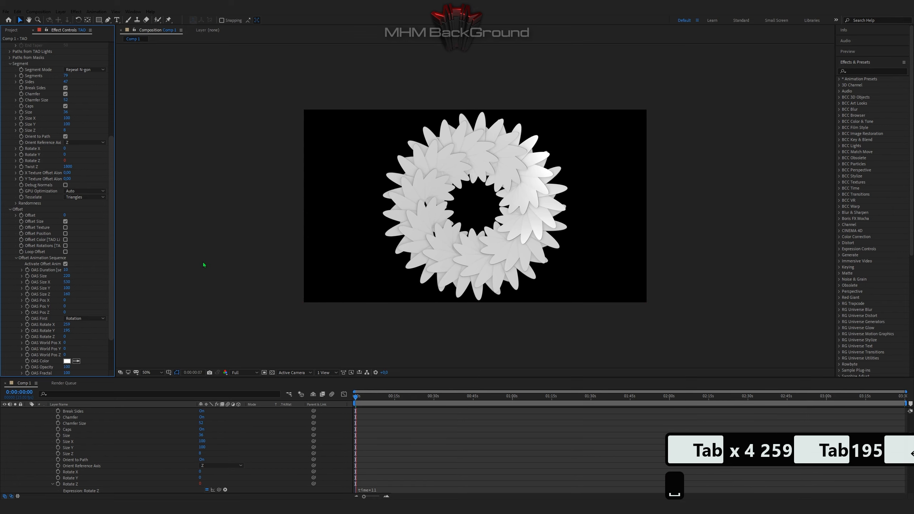
key(space)
key(space)
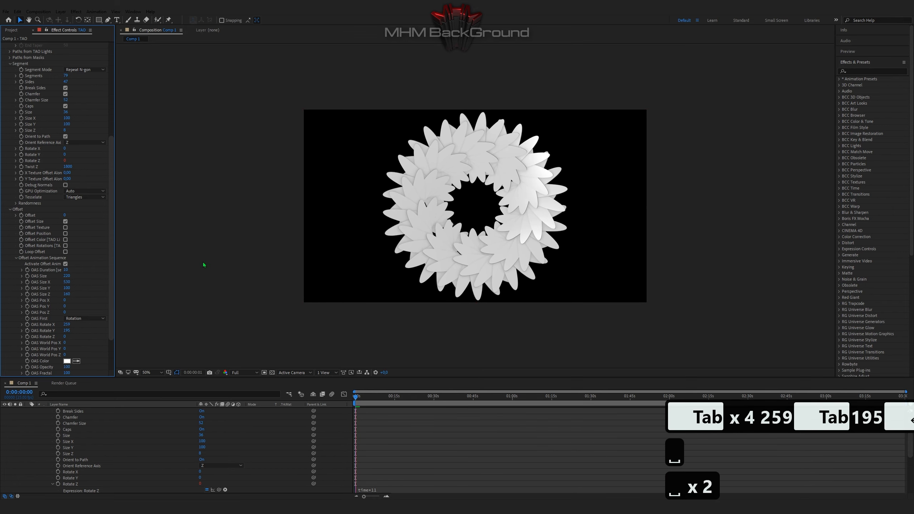
key(space)
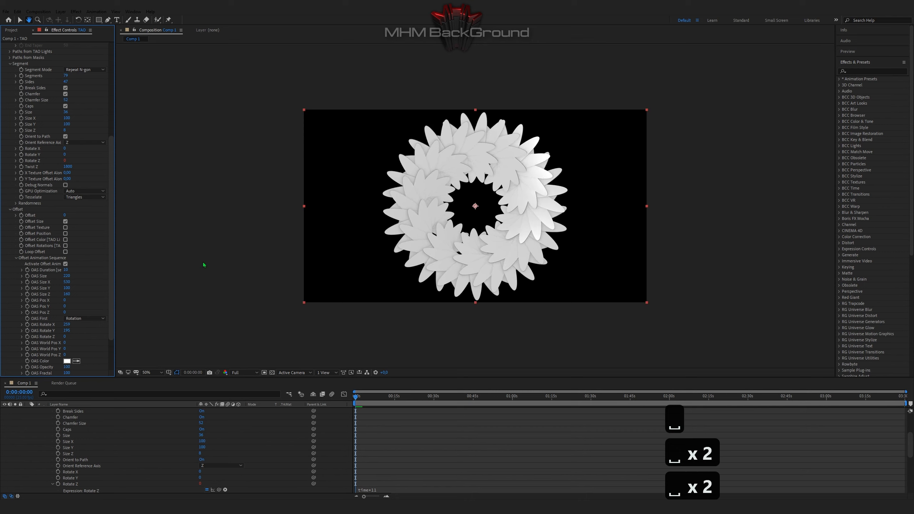
key(space)
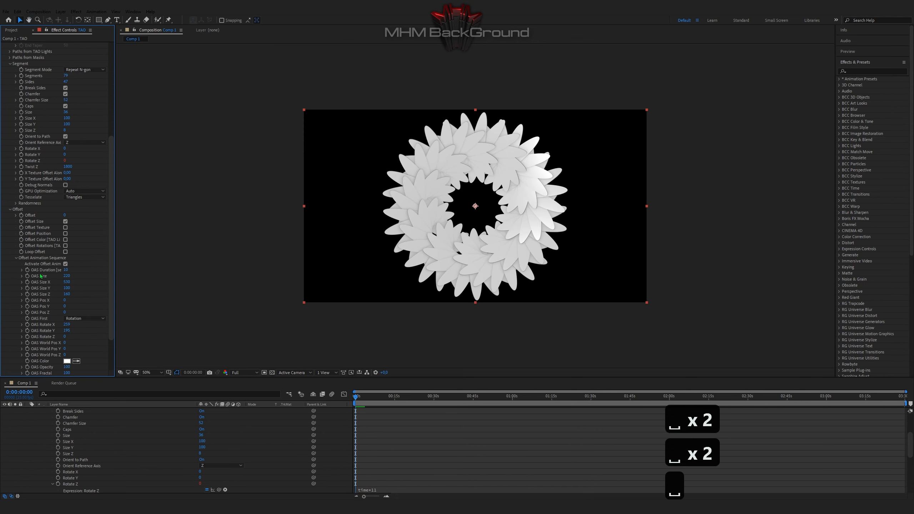
- Set the first repeater in Tao's Repeat Paths to 1 repetition
scroll(66, 276, down, 5)
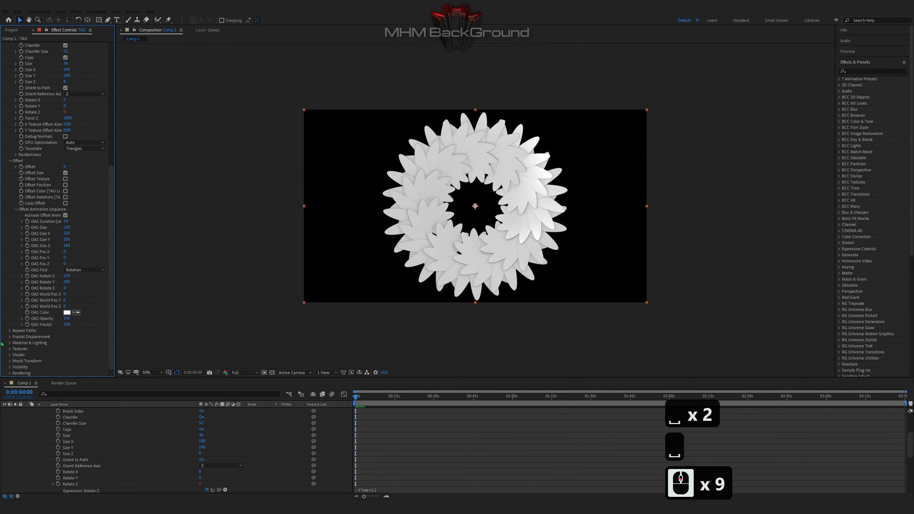
click(9, 331)
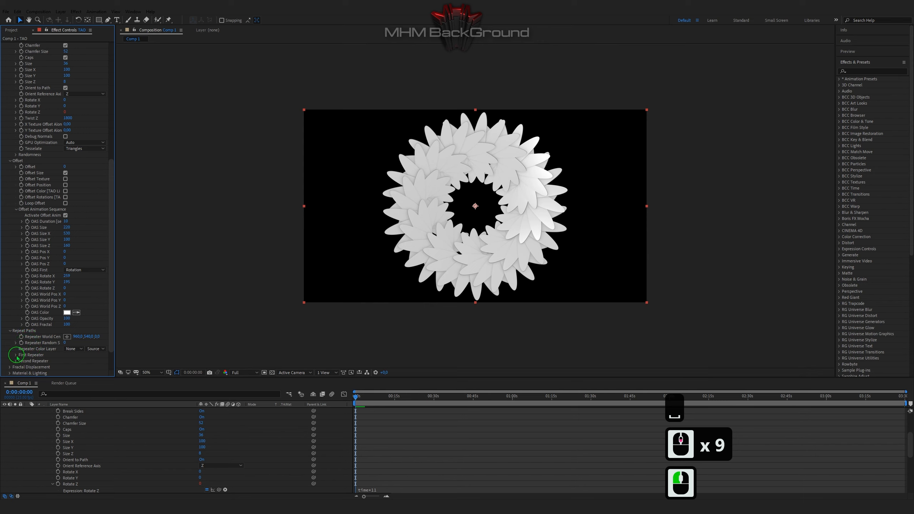
click(16, 355)
click(64, 233)
text(1)
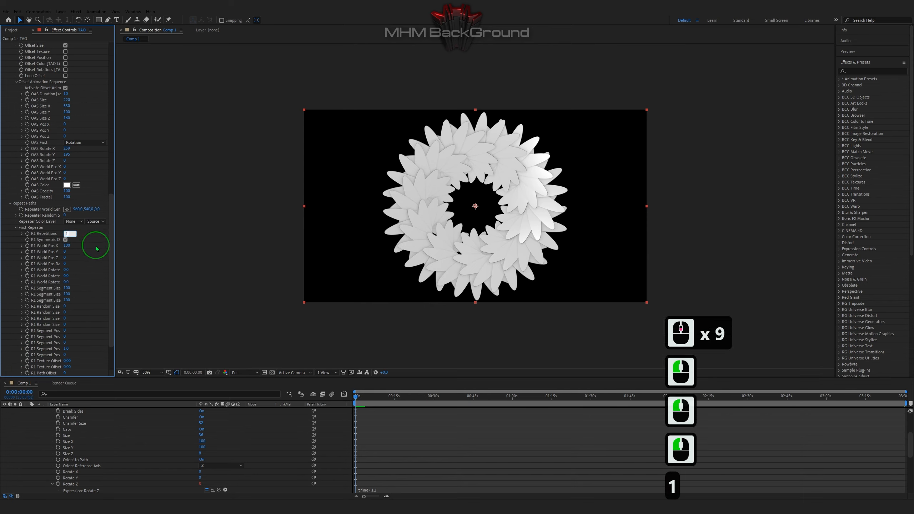
key(Tab)
- Set the first repeater's World Pos X to 1444, Y to 1123 and Z to 643, and preview the animation
text(144)
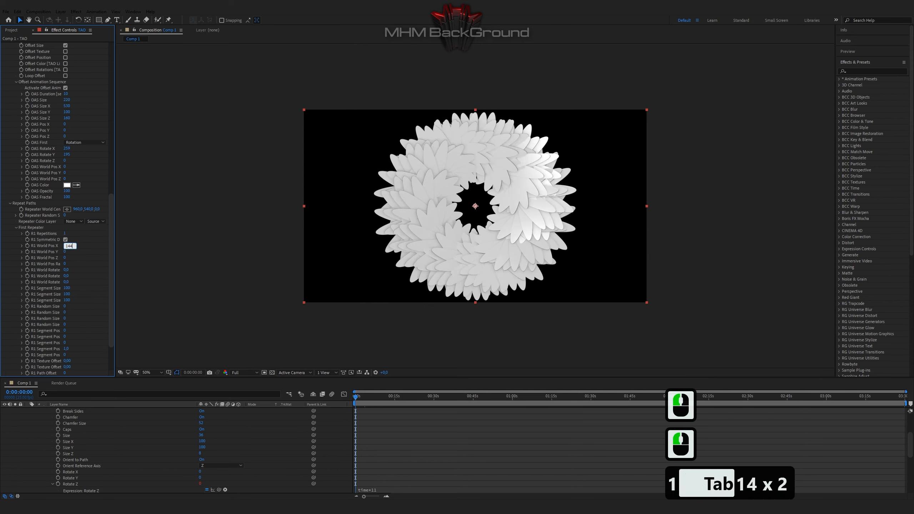
text(4)
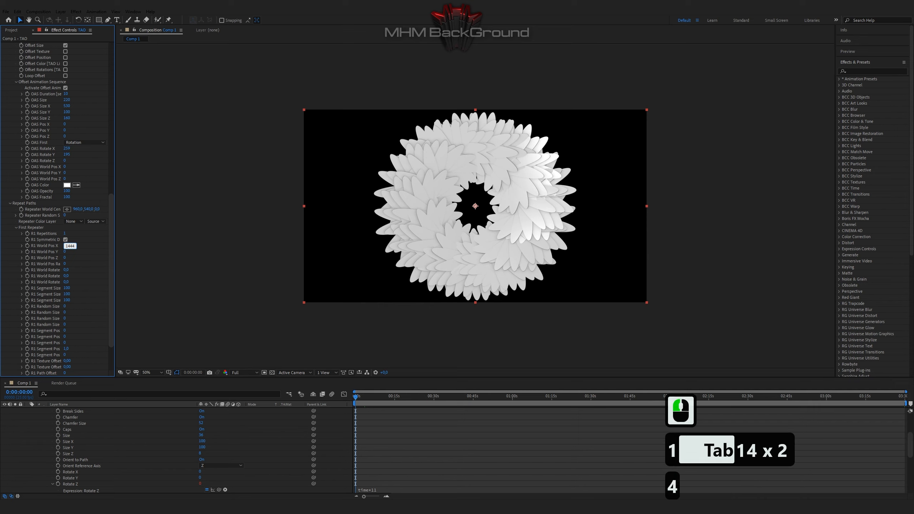
key(Tab)
text(1123)
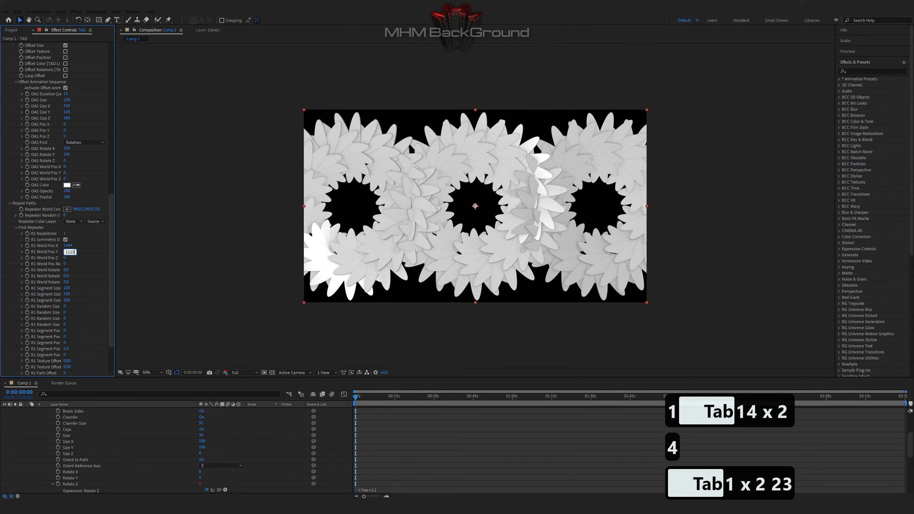
key(Tab)
text(643)
key(Return)
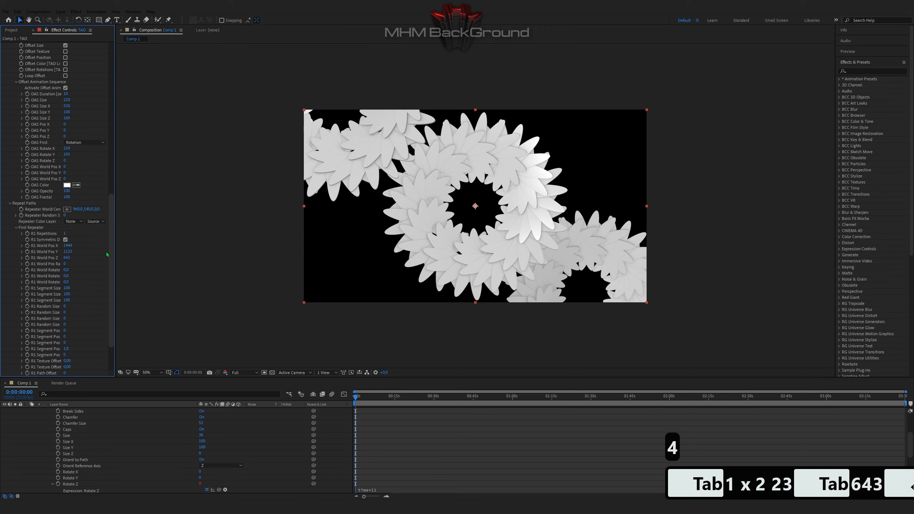
key(space)
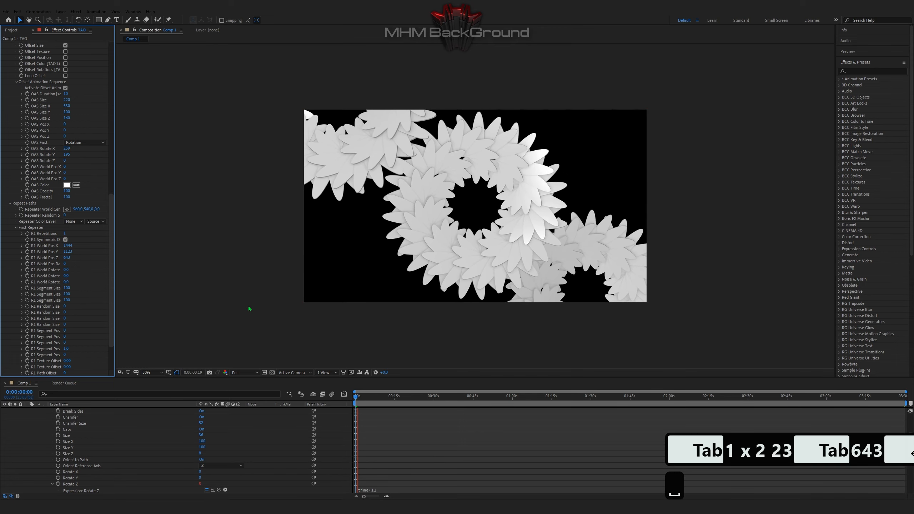
key(space)
key(space)
key(space)
- In Tao's Material & Lighting settings, set Diffuse Holdout to 0 and Metal to 90
scroll(100, 317, down, 5)
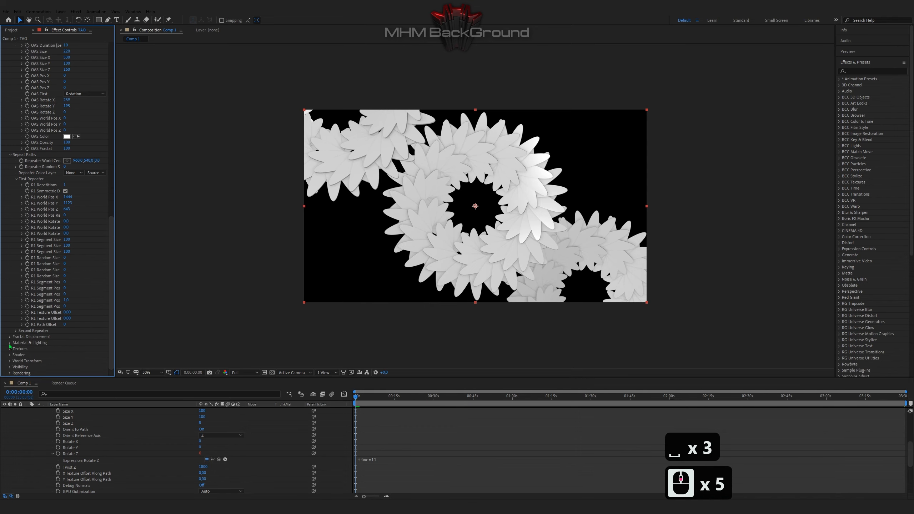
click(10, 344)
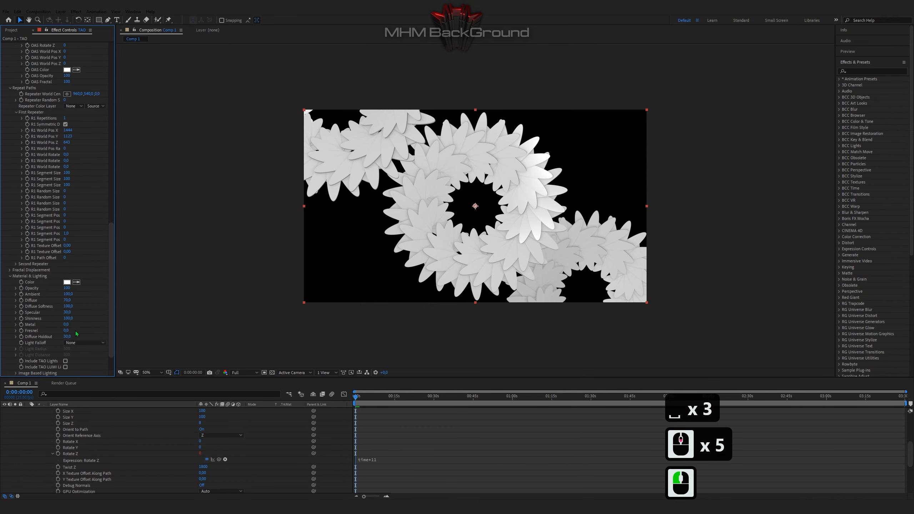
scroll(70, 265, down, 2)
click(69, 306)
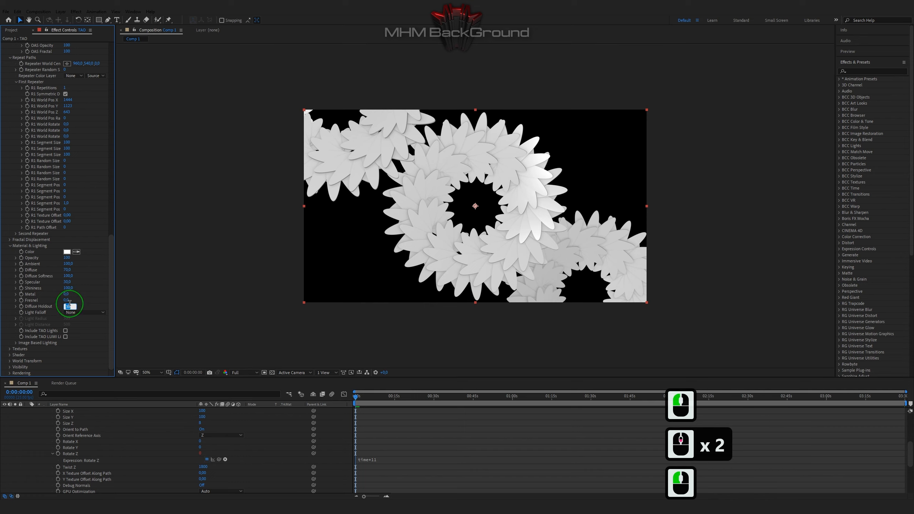
text(0)
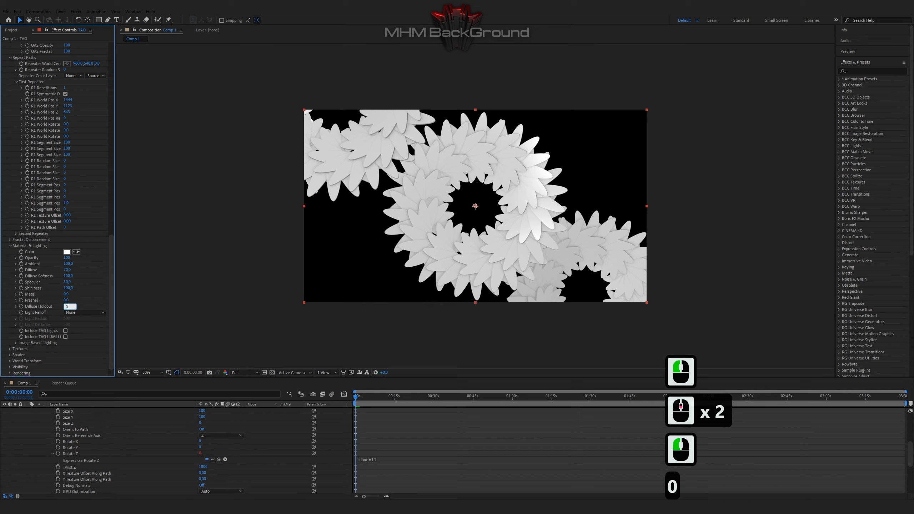
click(67, 294)
click(67, 294)
text(90)
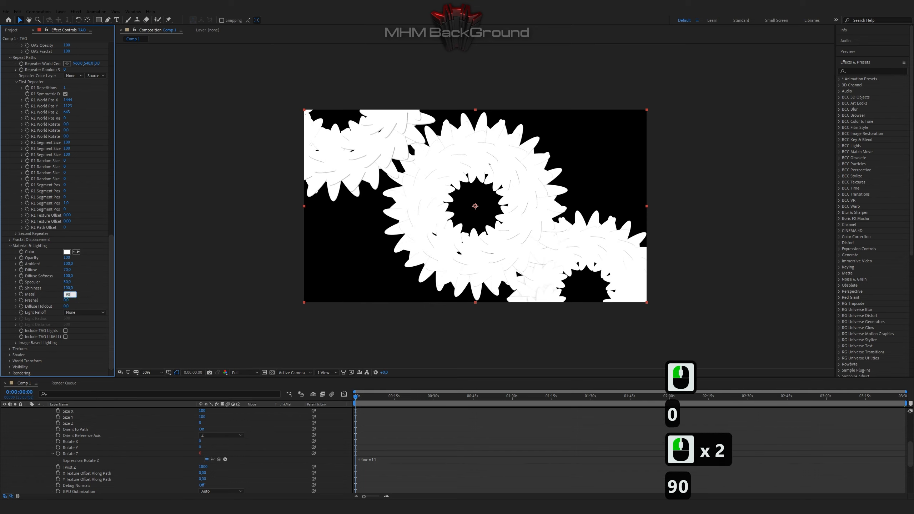
click(97, 299)
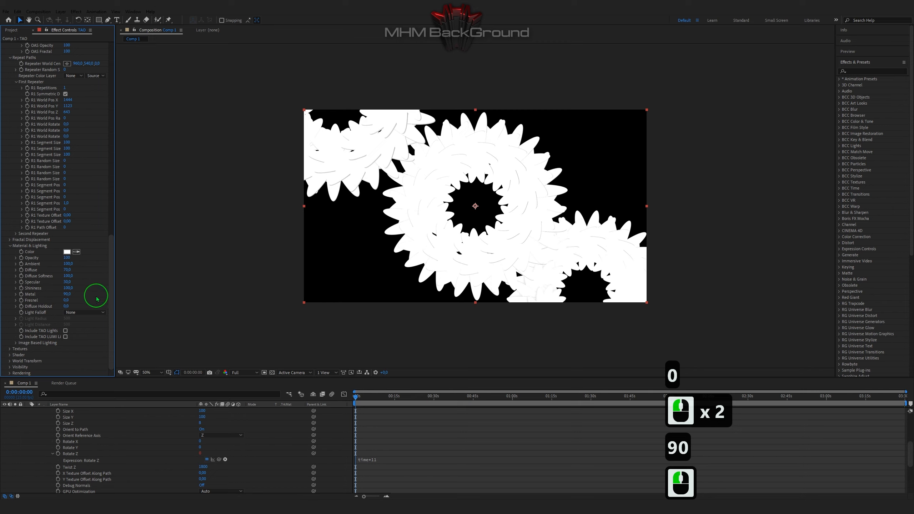
- Use the Optical Flares layer with Effects & Masks as Tao's reflection environment, and choose Optical Flares as the diffuse environment
click(16, 344)
click(81, 349)
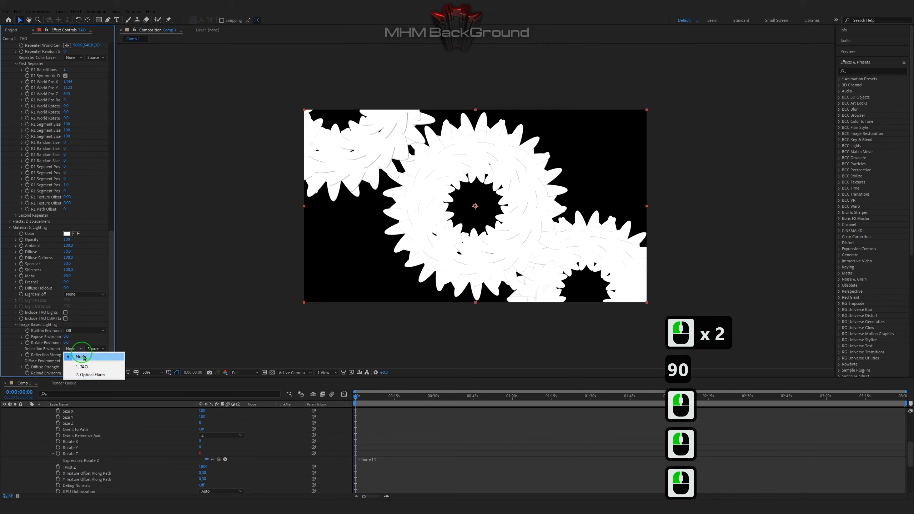
click(82, 368)
click(96, 349)
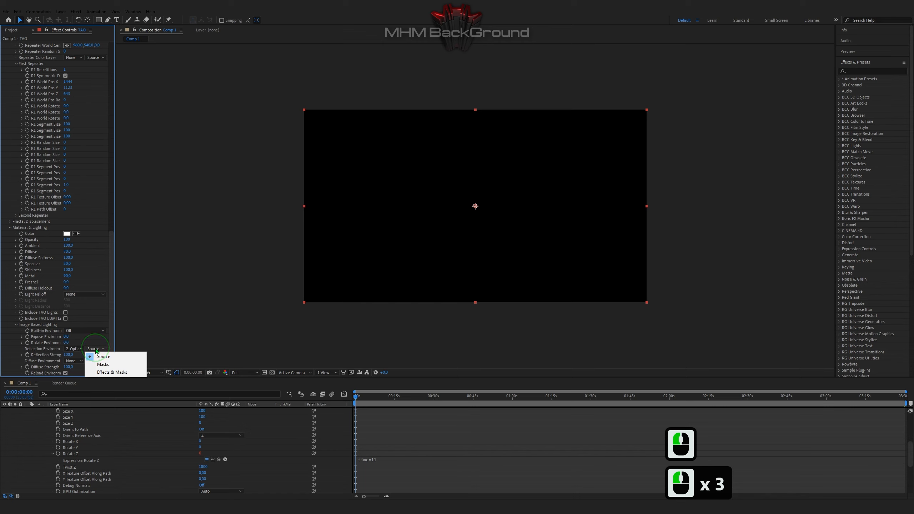
click(100, 373)
click(73, 360)
click(82, 379)
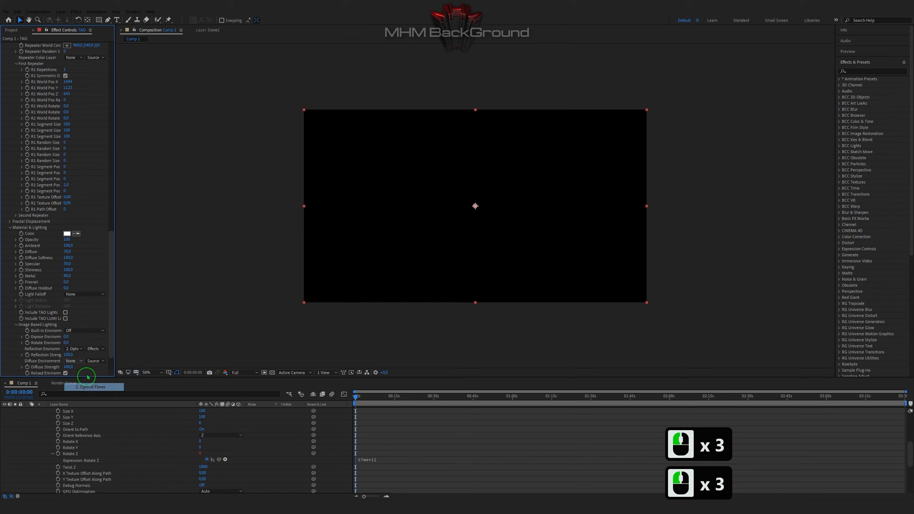
- Set the diffuse environment to use the Optical Flares layer with Effects & Masks, and preview the petal animation
click(93, 361)
click(112, 384)
key(space)
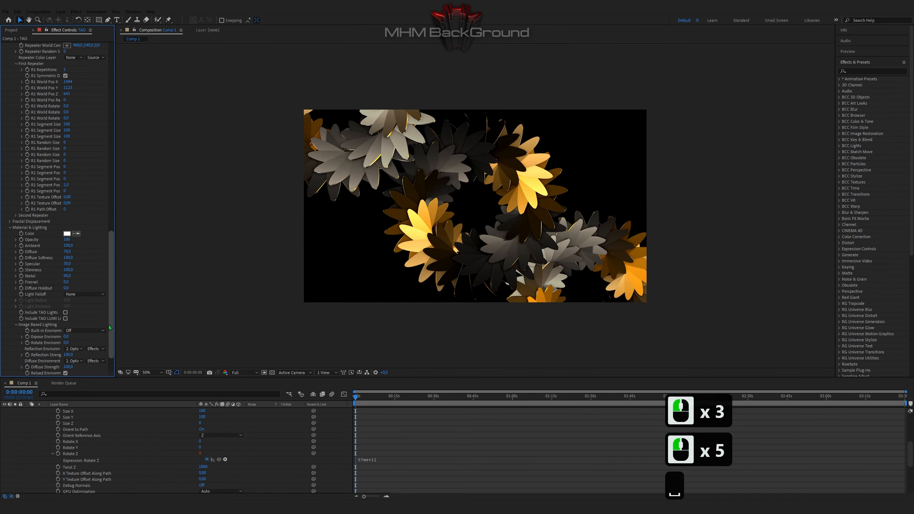
key(space)
- Duplicate the TAO layer, flip the duplicate horizontally to mirror the petal ring, and preview the composition
scroll(90, 432, up, 9)
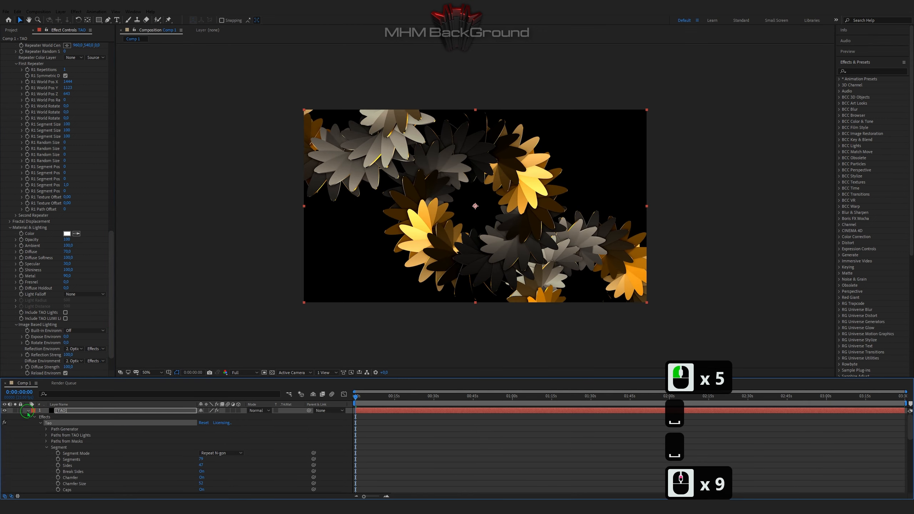
click(73, 412)
click(73, 413)
key(ctrl+c)
key(ctrl+d)
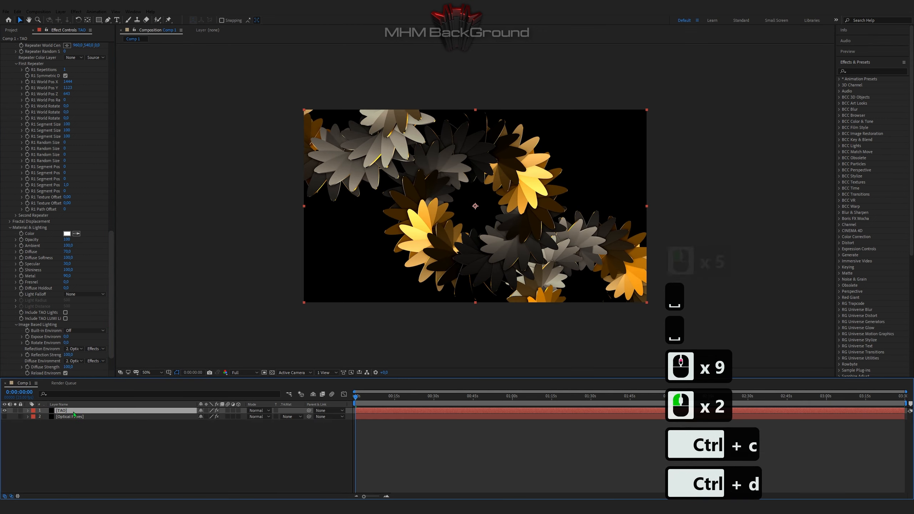
right_click(393, 244)
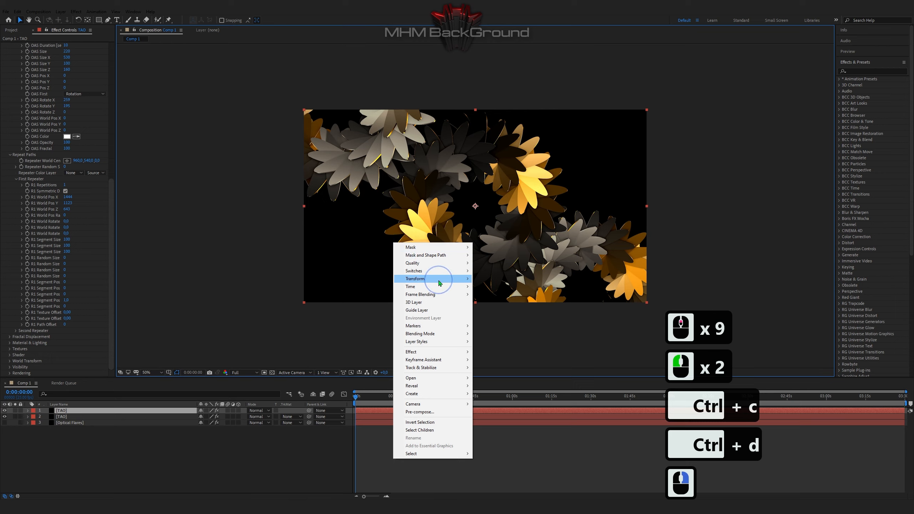
mouse_move(459, 279)
click(514, 339)
key(space)
key(space)
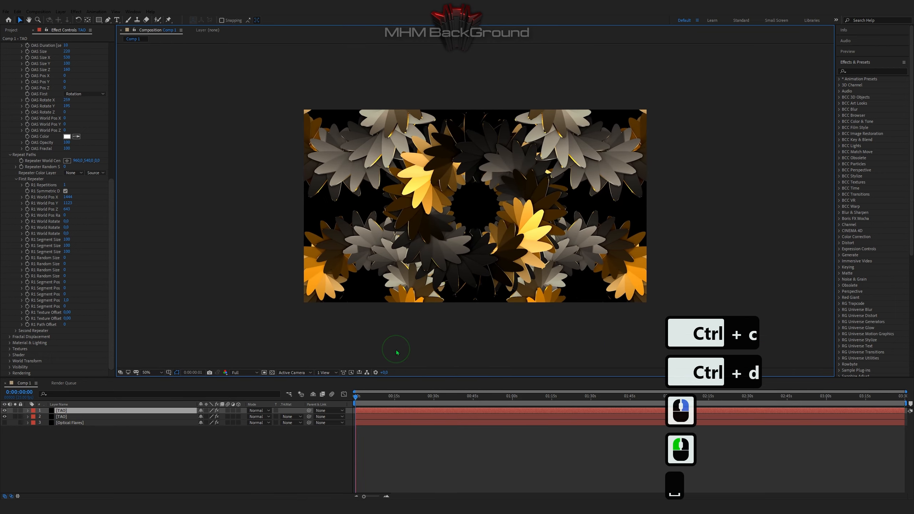
- Create a new black solid and apply the Video Copilot Optical Flares effect to it
click(58, 460)
right_click(57, 460)
mouse_move(90, 379)
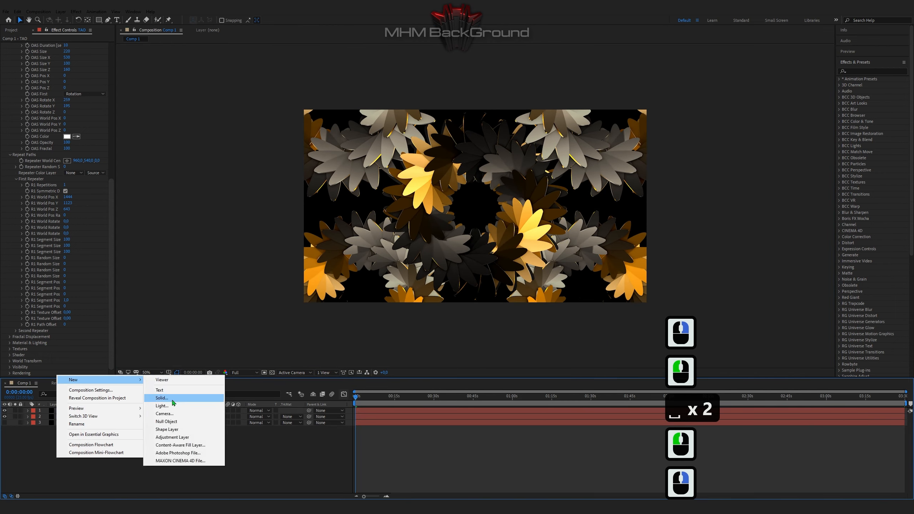
click(173, 399)
click(126, 187)
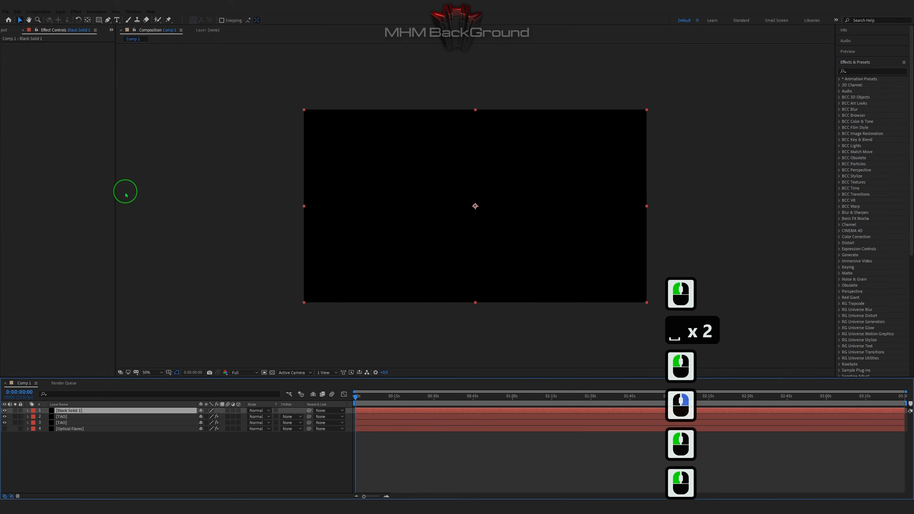
click(76, 12)
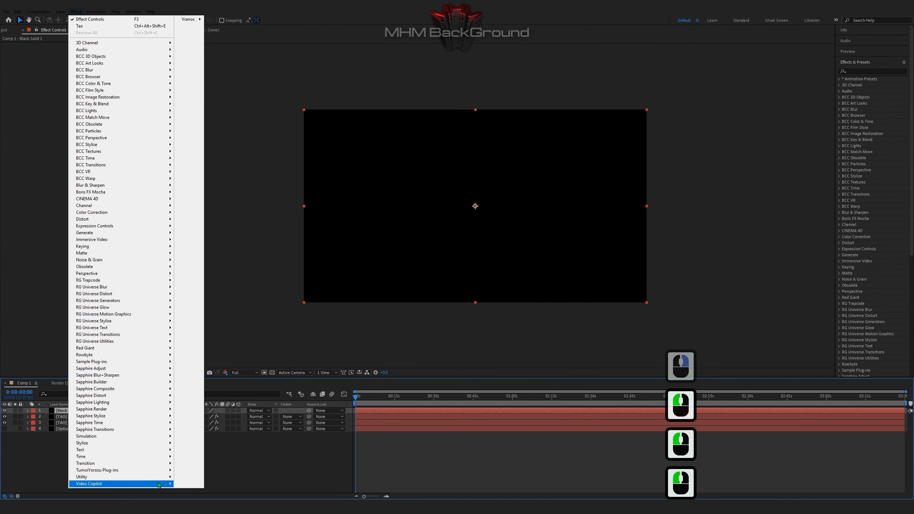
mouse_move(164, 483)
click(196, 483)
- Open the Optical Flares options for the new solid and remove every default lens object from the stack
click(45, 61)
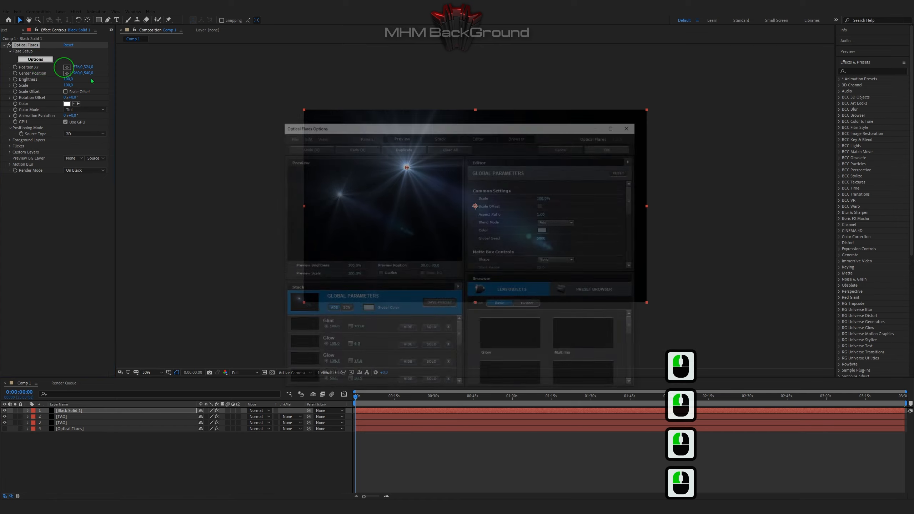
click(450, 330)
click(450, 330)
click(450, 330)
click(450, 330)
click(450, 329)
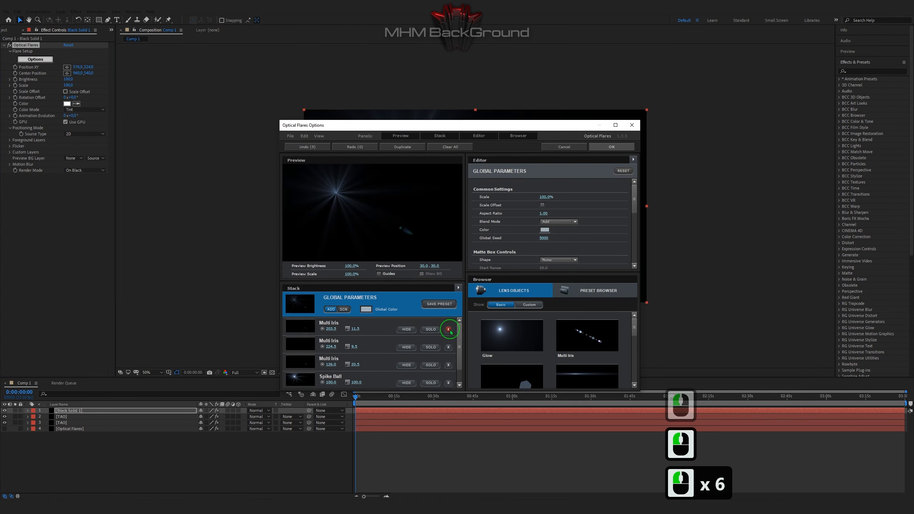
click(450, 330)
click(450, 330)
click(450, 329)
click(451, 330)
- Add the custom Soft Light Iris lens object to the empty flare stack
click(530, 305)
scroll(585, 341, down, 16)
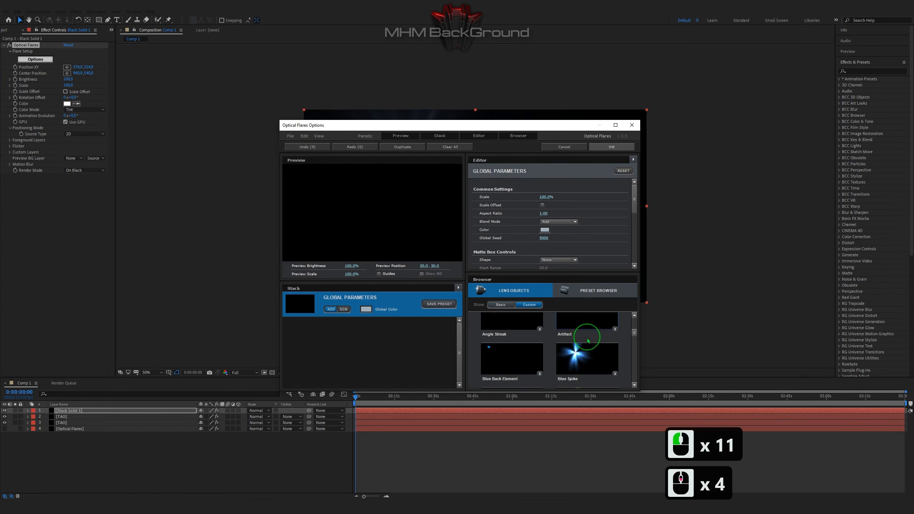
scroll(585, 344, up, 1)
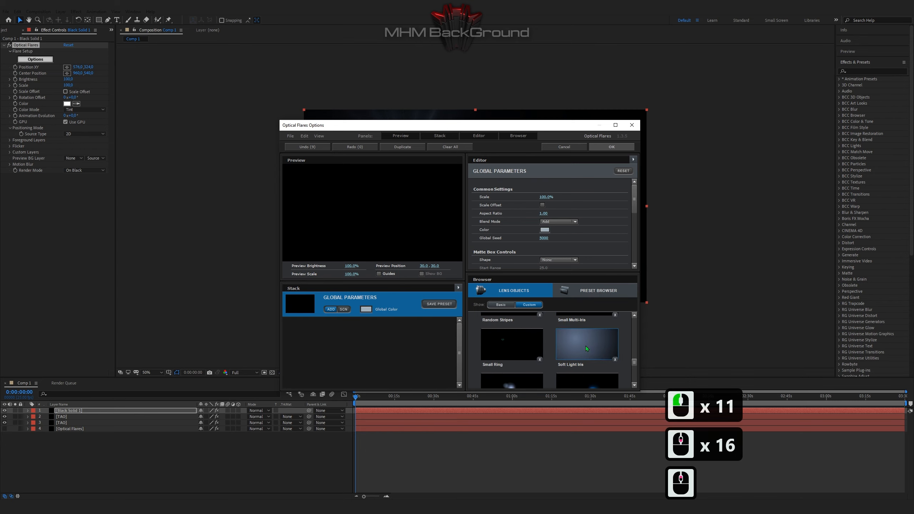
click(585, 345)
- Set the iris colour to ff9b00 and accept the flare setup
scroll(573, 217, down, 3)
click(545, 251)
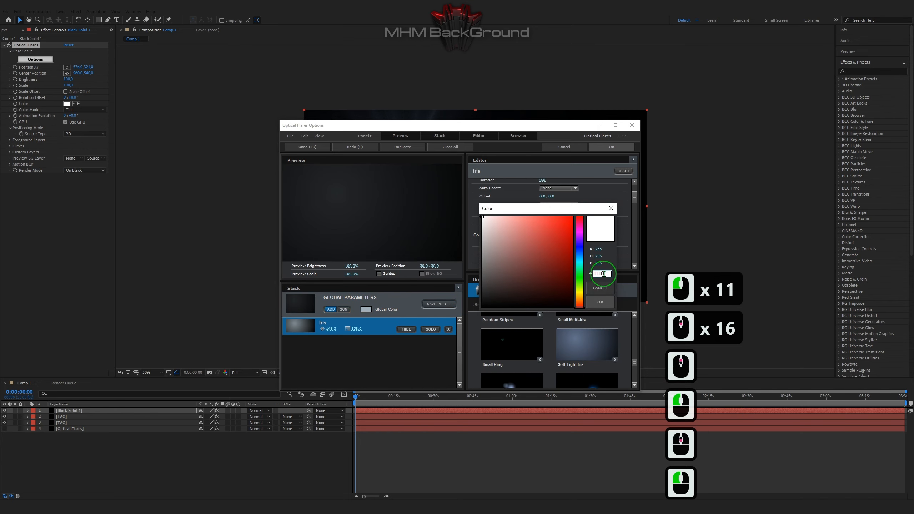
text(ff9b00)
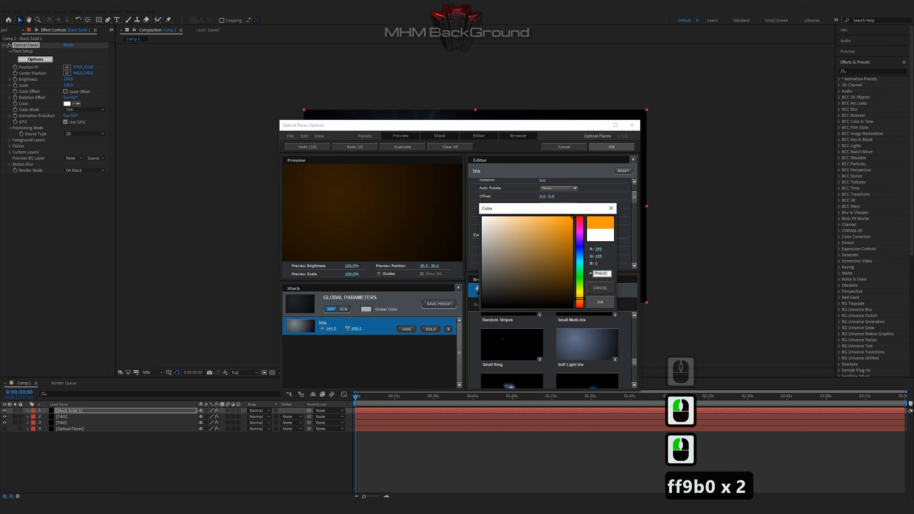
click(600, 302)
click(612, 147)
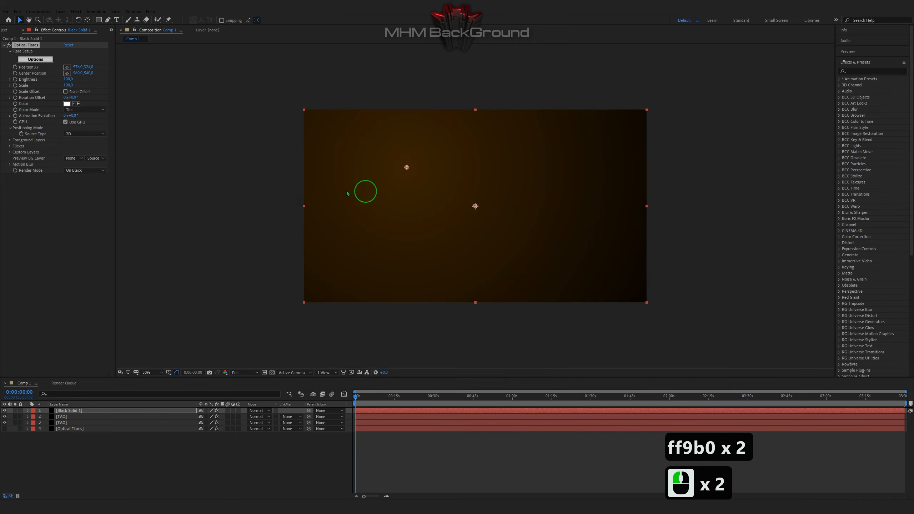
- Set the flare's Position XY to 968, 586 and move the Black Solid 1 layer beneath both TAO layers
click(78, 68)
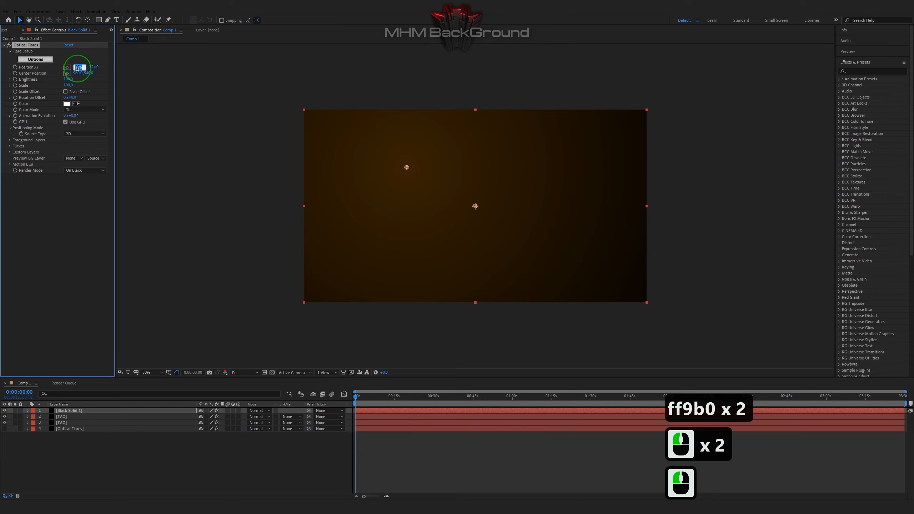
text(9)
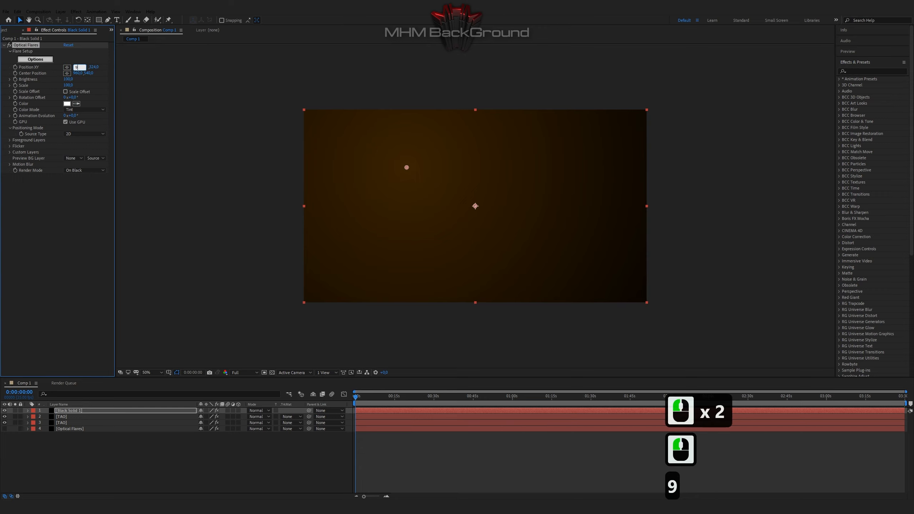
text(68)
key(Tab)
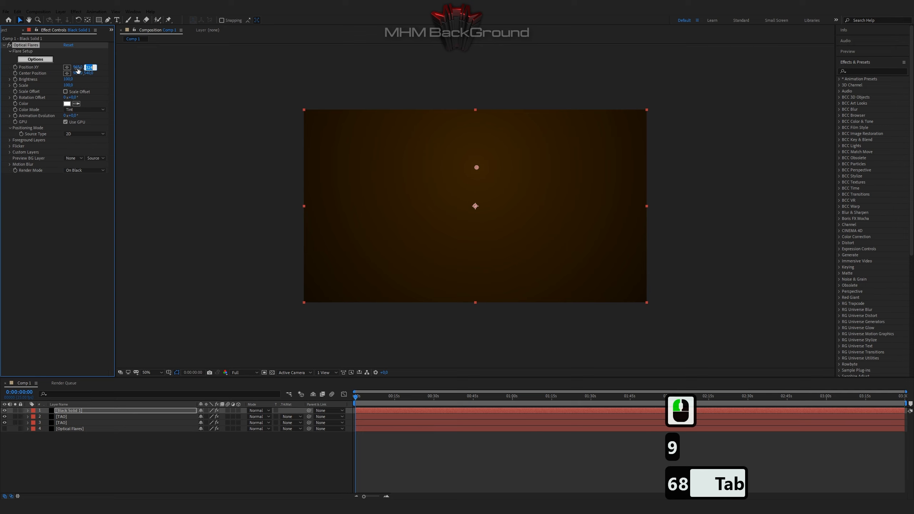
key(Return)
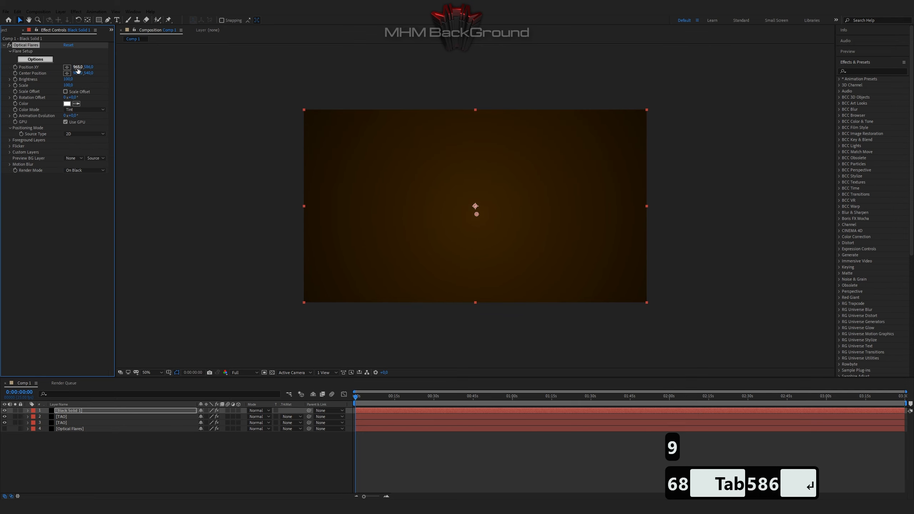
drag(81, 412, 80, 425)
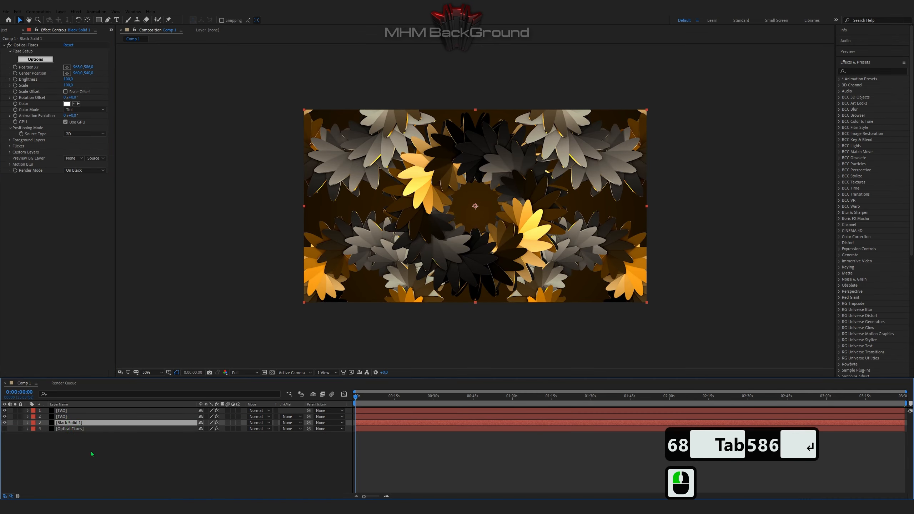
- Create an adjustment layer above all layers and apply the Stylize Glow effect to it
click(92, 454)
right_click(90, 452)
mouse_move(120, 375)
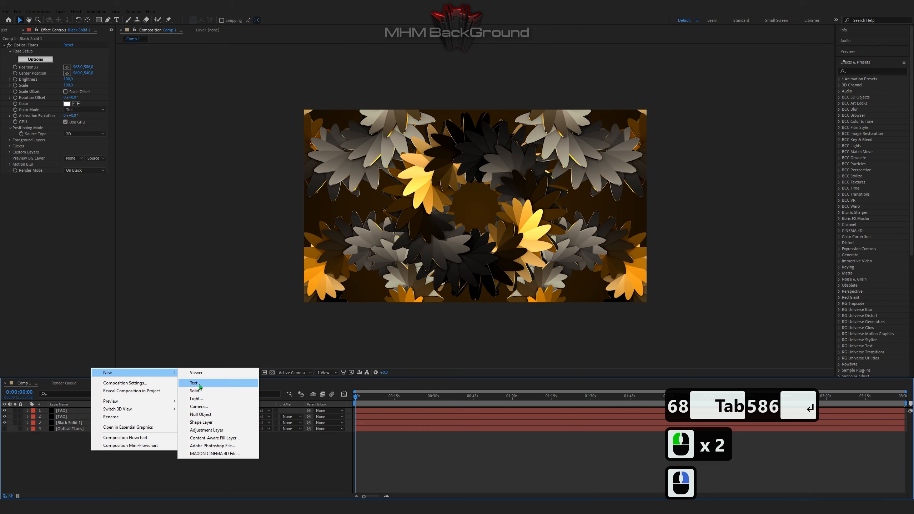
click(217, 431)
click(868, 71)
text(glow)
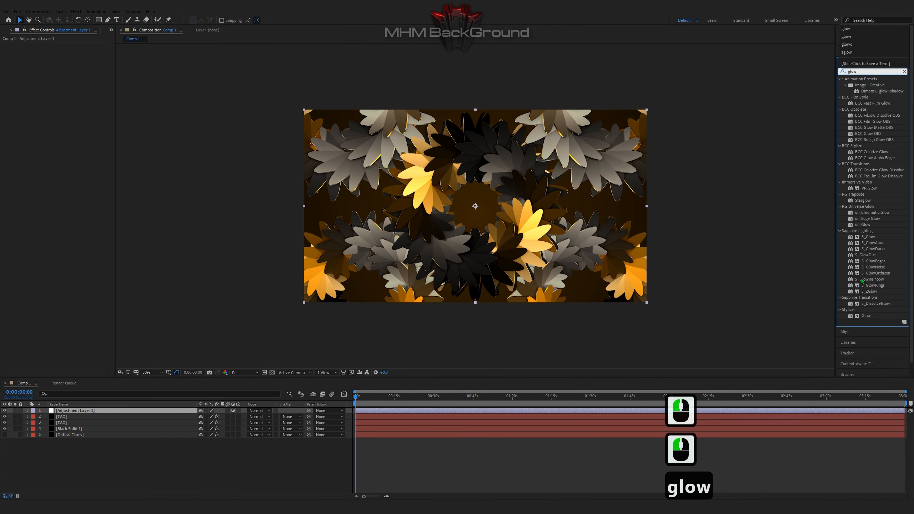
double_click(867, 316)
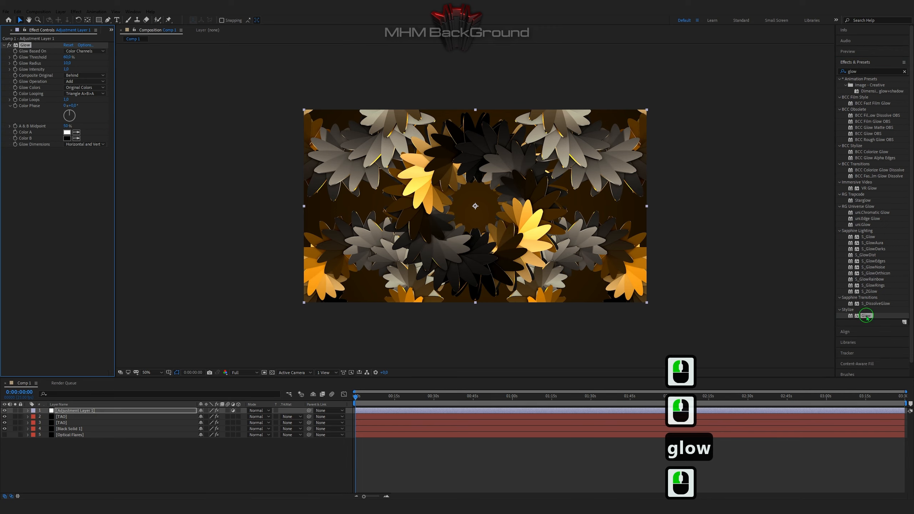
- Set the Glow Radius to 37 and preview the glowing petals
click(68, 63)
text(37)
click(190, 194)
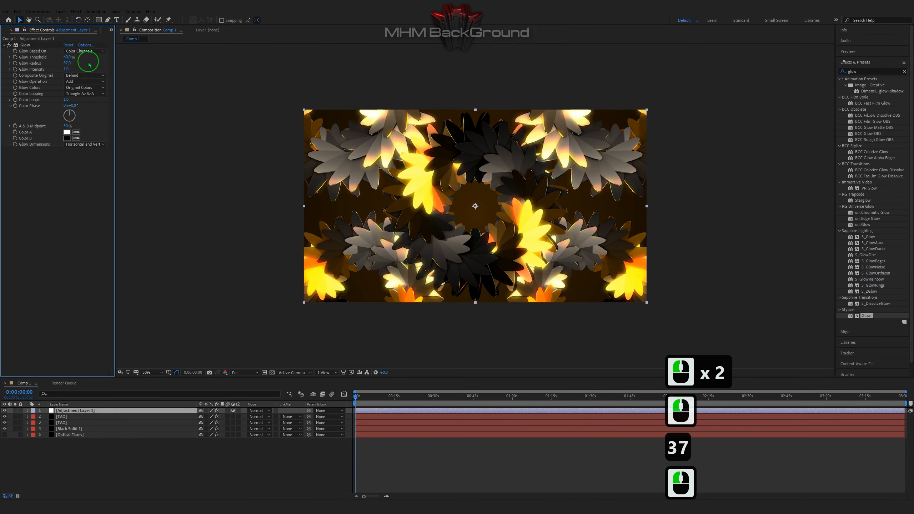
key(space)
key(space)
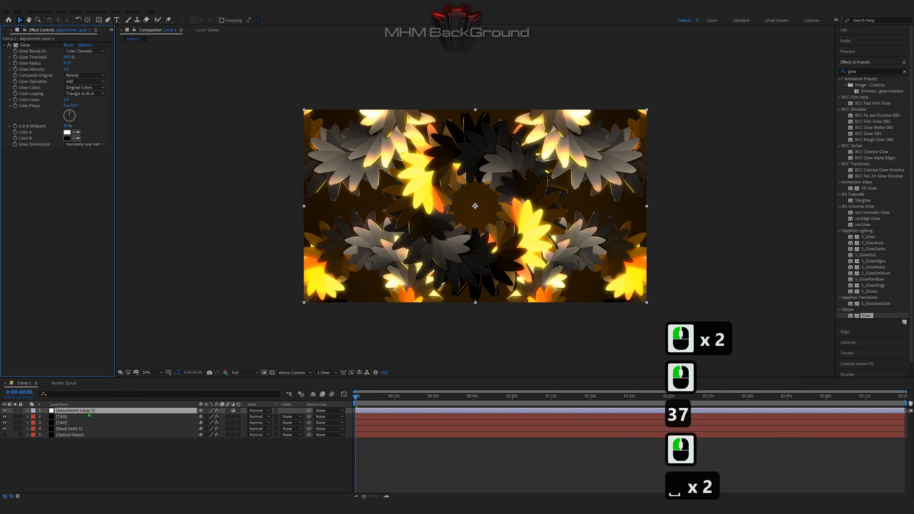
- Apply the RG Universe uni.ShrinkRay effect to the adjustment layer
click(802, 126)
text(shr)
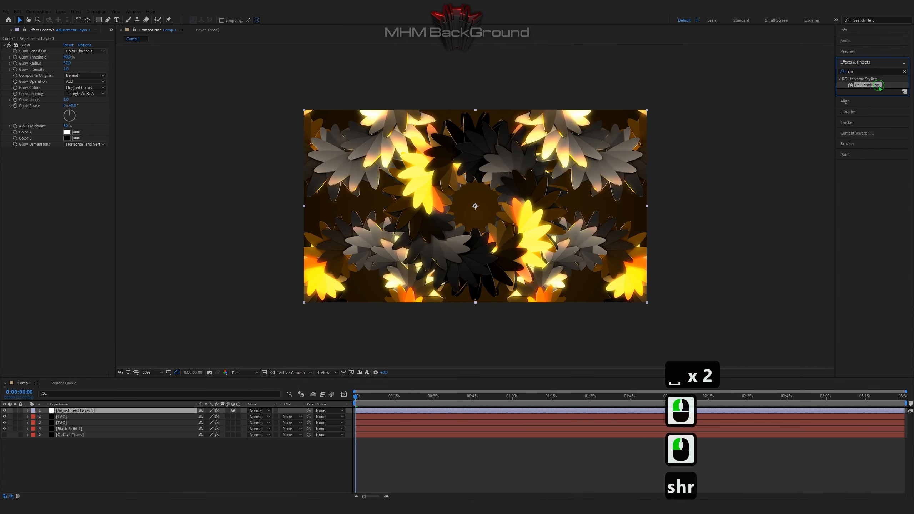
double_click(867, 85)
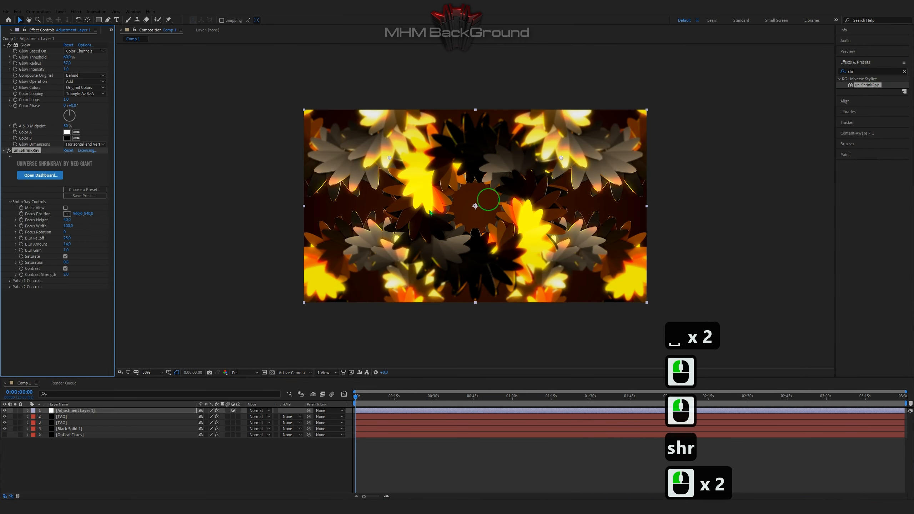
- Set ShrinkRay's Saturation to 0 and preview the animation
click(65, 263)
text(0)
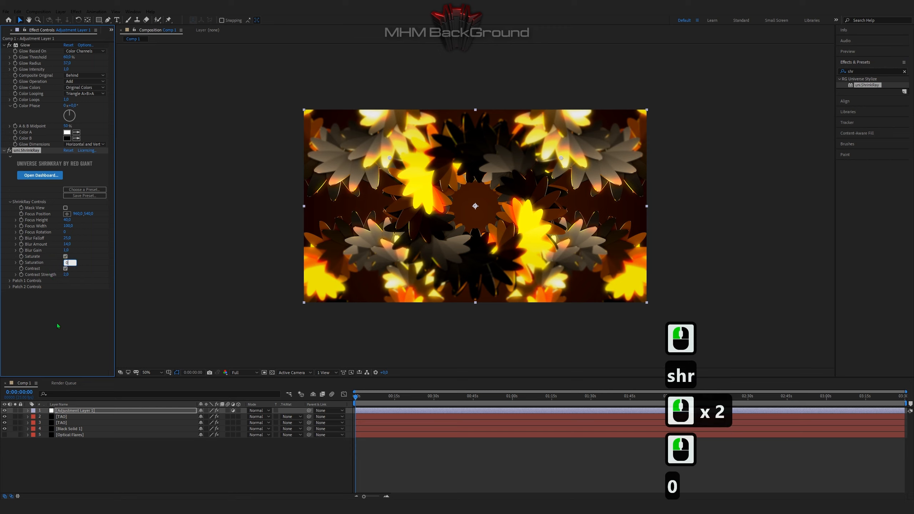
click(217, 294)
key(space)
key(space)
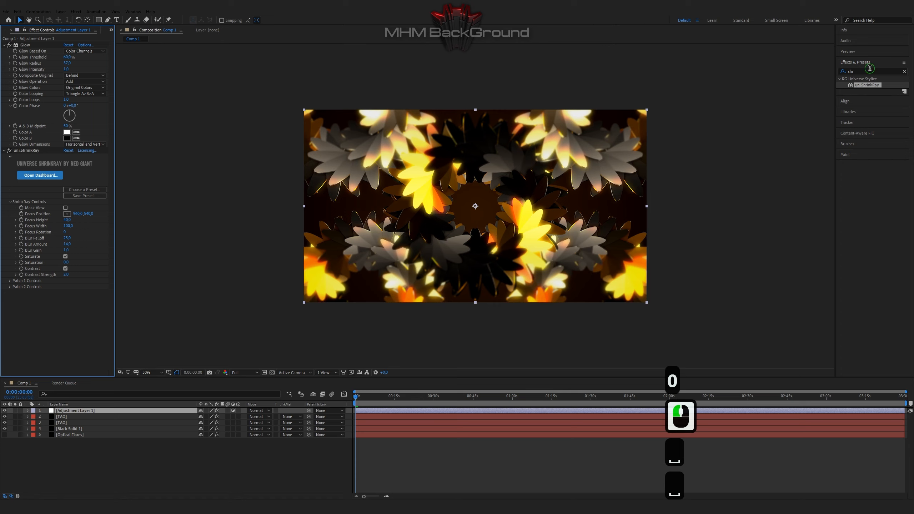
- Apply the Color Correction Curves effect to the adjustment layer and place it between Glow and ShrinkRay
click(808, 70)
text(cur)
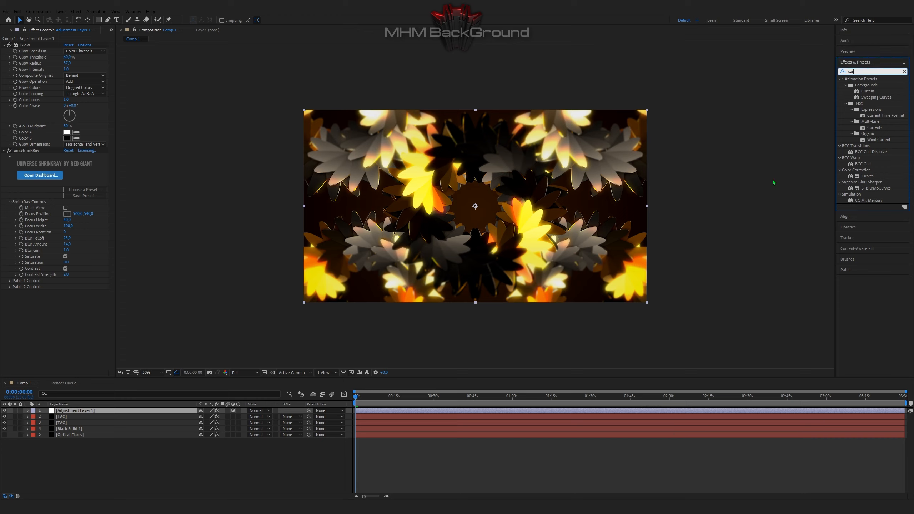
double_click(867, 177)
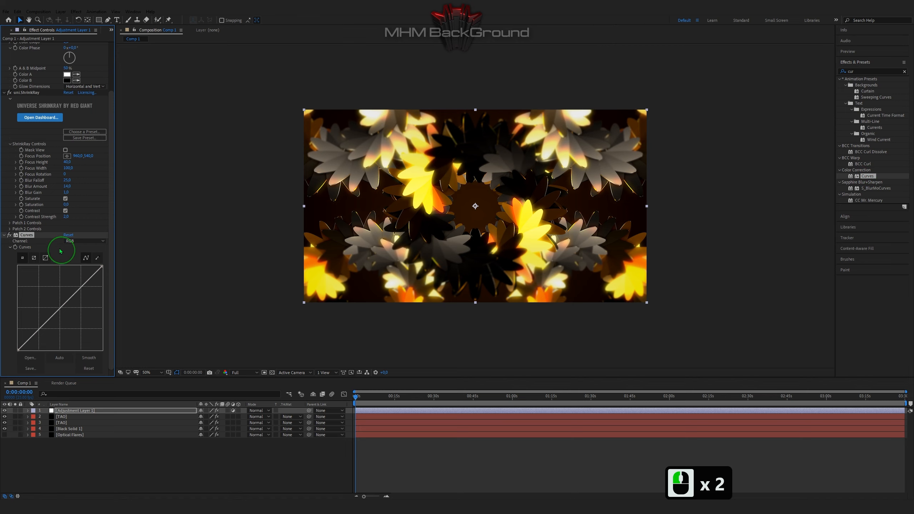
drag(34, 92, 34, 91)
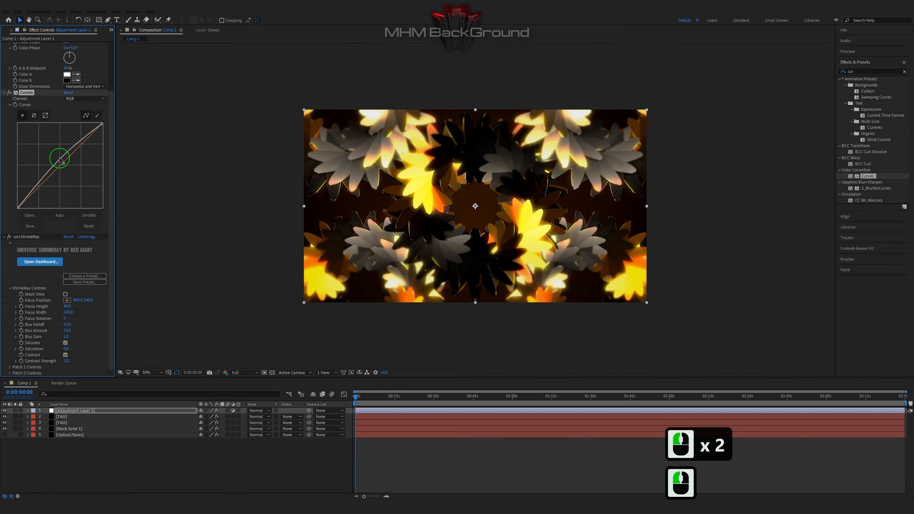
- Brighten the image by raising the midpoint of the RGB curve in two adjustments, previewing the animation after each
drag(59, 159, 56, 155)
click(304, 252)
key(space)
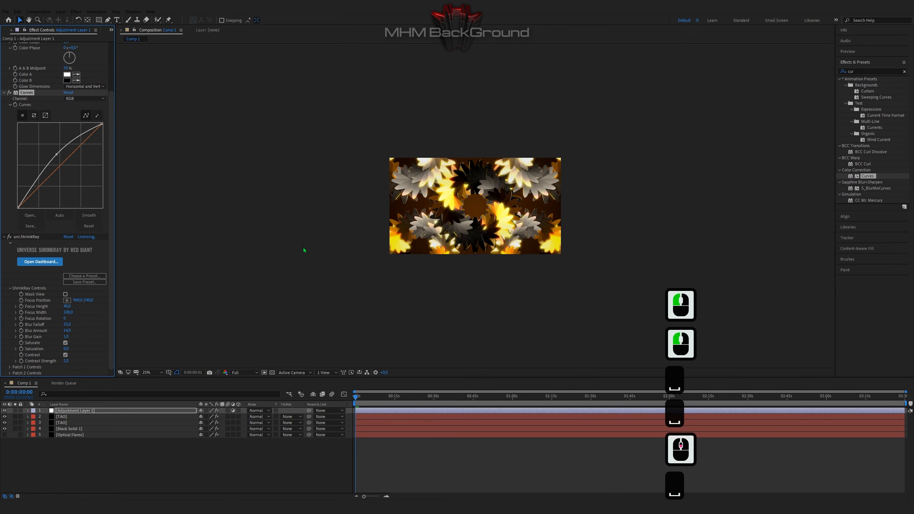
key(space)
drag(58, 155, 56, 151)
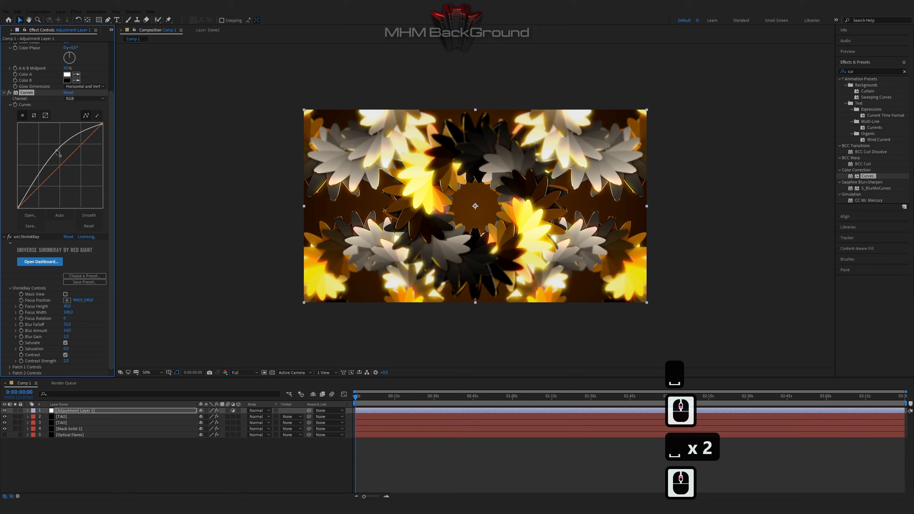
scroll(56, 152, up, 2)
key(space)
key(space)
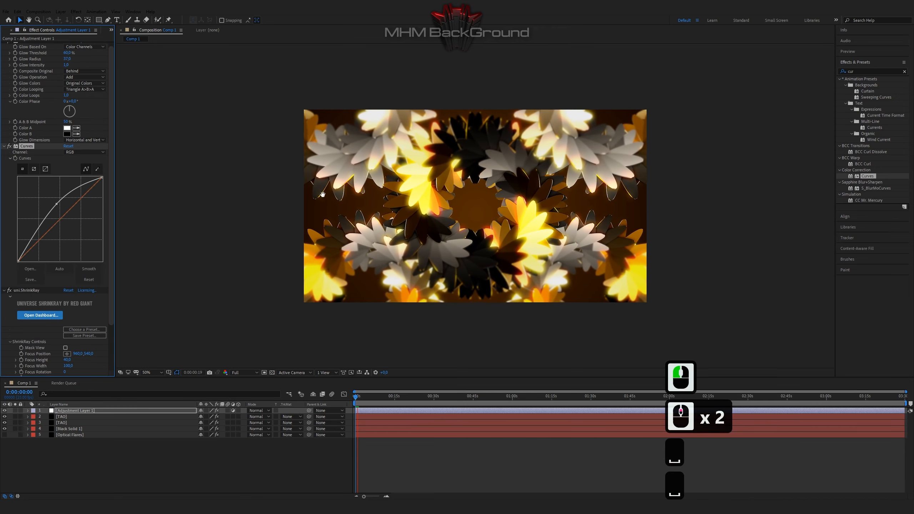
- Try moving the Glow effect below Curves in the effect order, and undo the move
scroll(322, 195, down, 1)
scroll(28, 66, up, 2)
drag(25, 46, 43, 273)
key(ctrl+z)
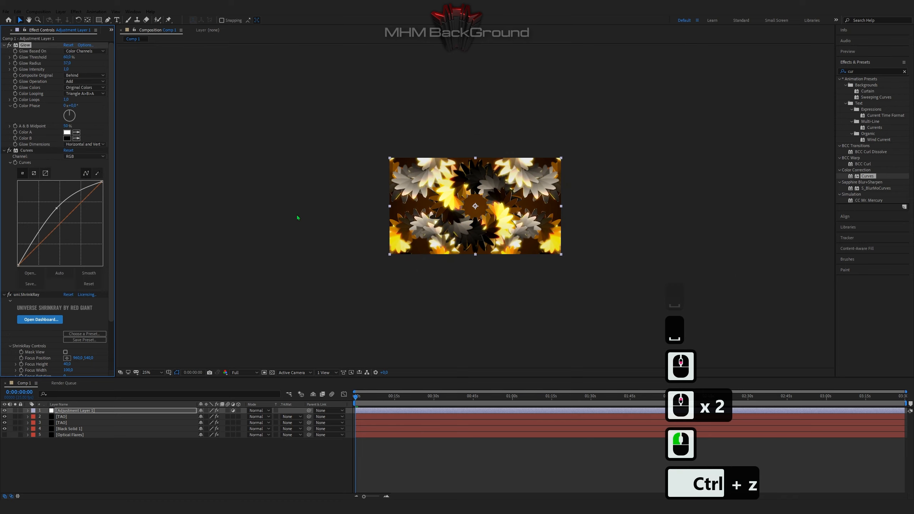
- Preview the finished background animation
scroll(305, 216, up, 2)
key(space)
key(space)
scroll(305, 216, down, 1)
key(space)
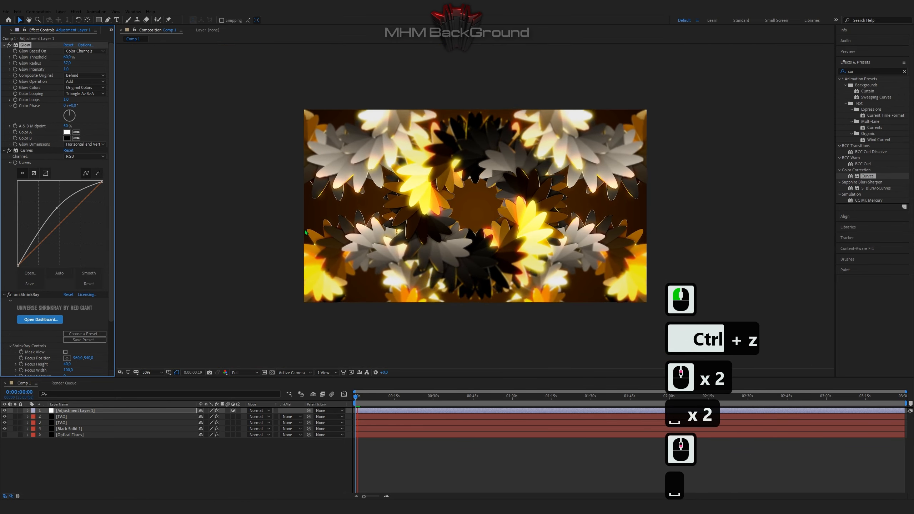
key(space)
key(d)
key(o)
key(n)
key(e)
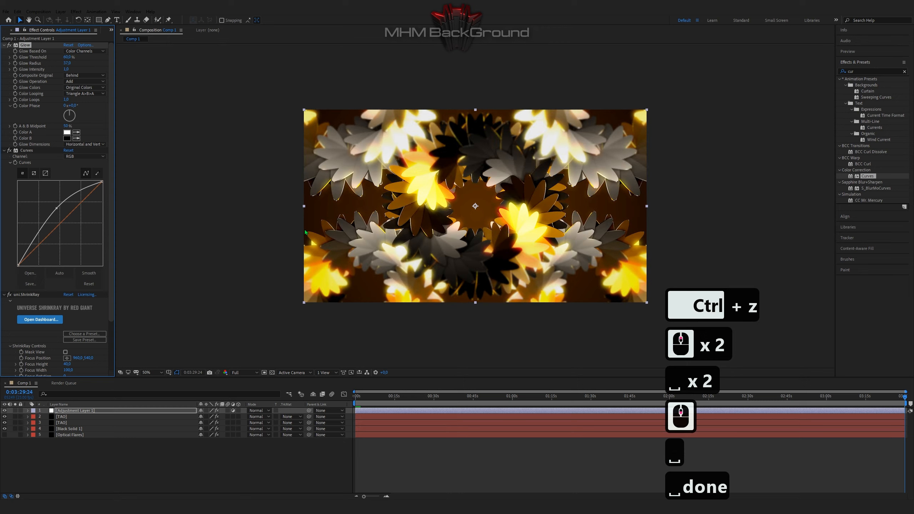